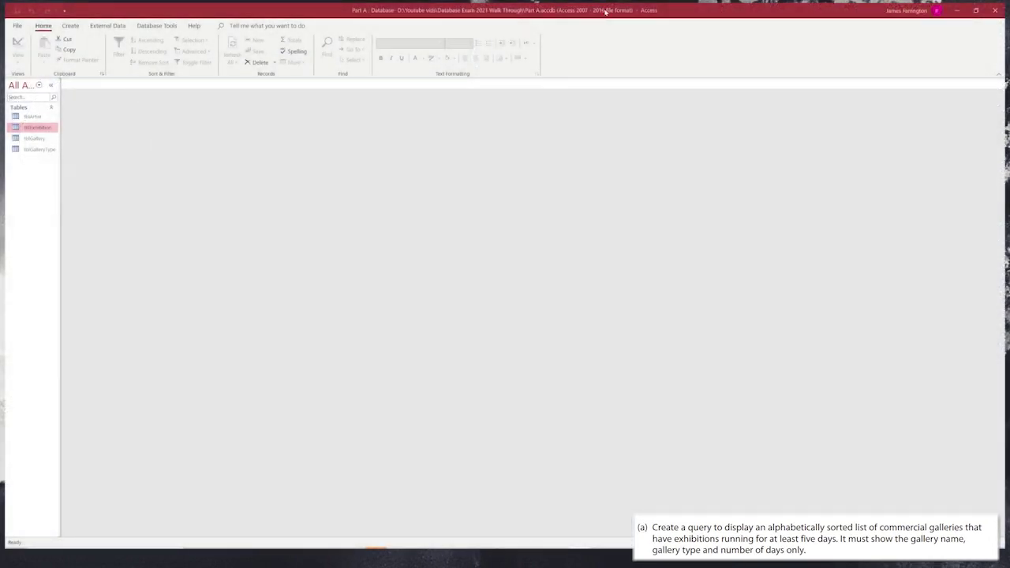
- Create a new query in Design view and add the tables tblExhibition, tblGallery and tblGalleryType
click(71, 26)
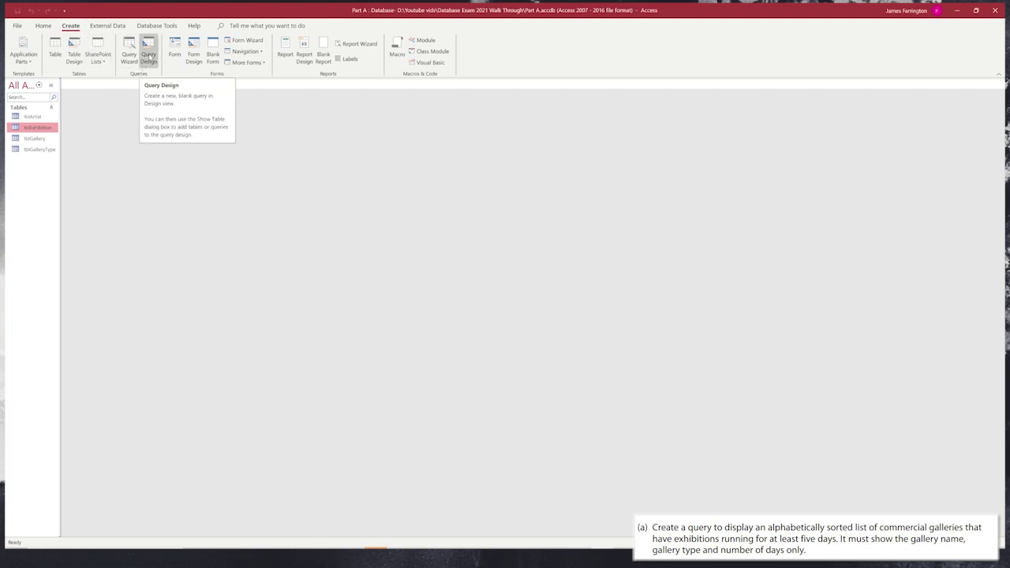
click(148, 48)
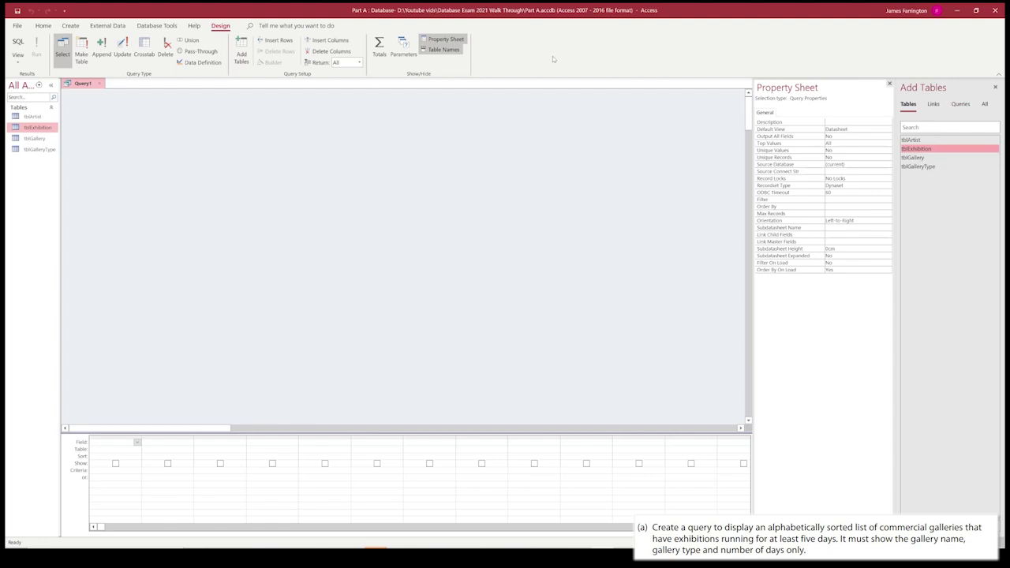
click(242, 52)
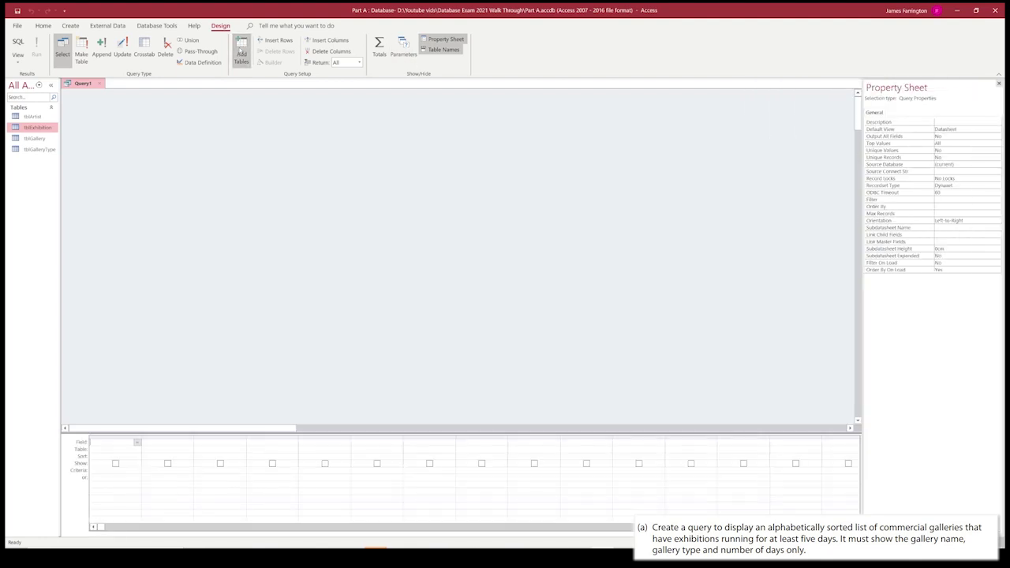
click(241, 51)
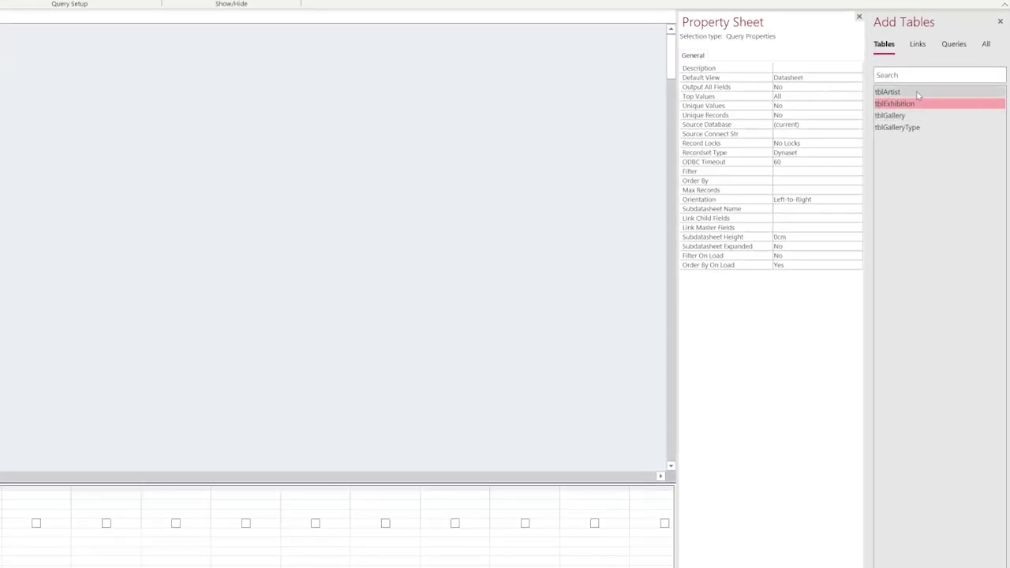
click(913, 105)
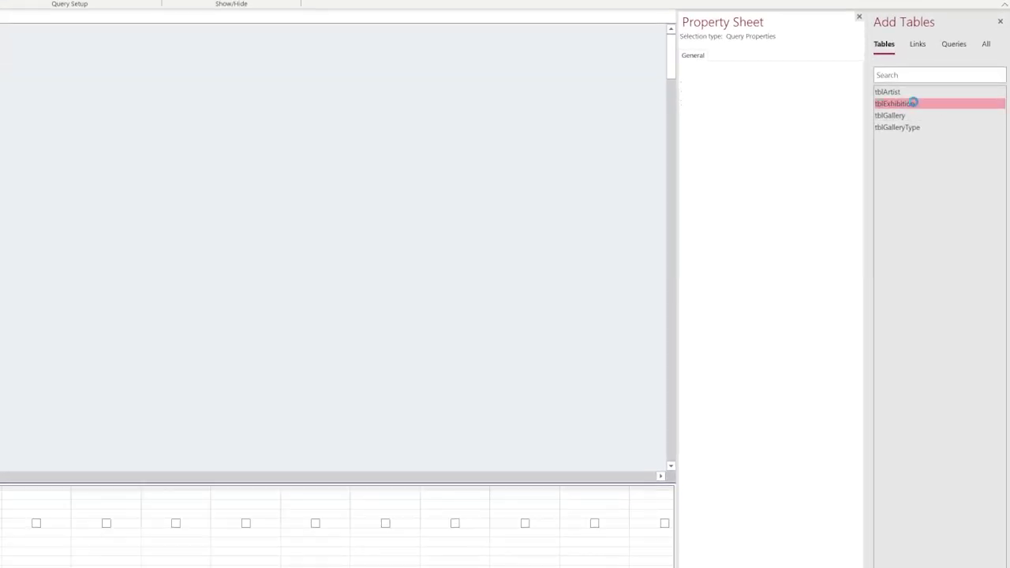
click(906, 116)
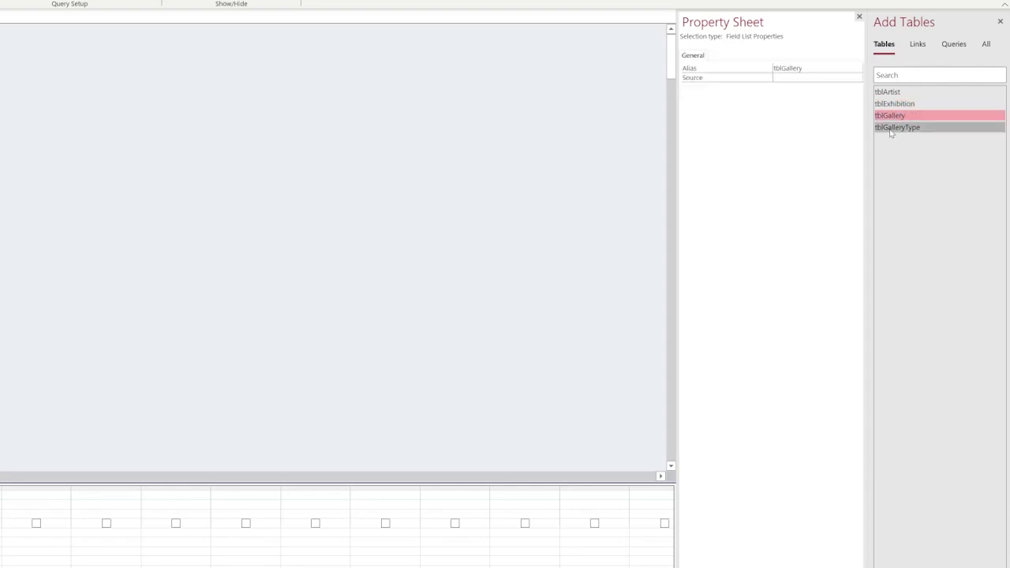
double_click(894, 128)
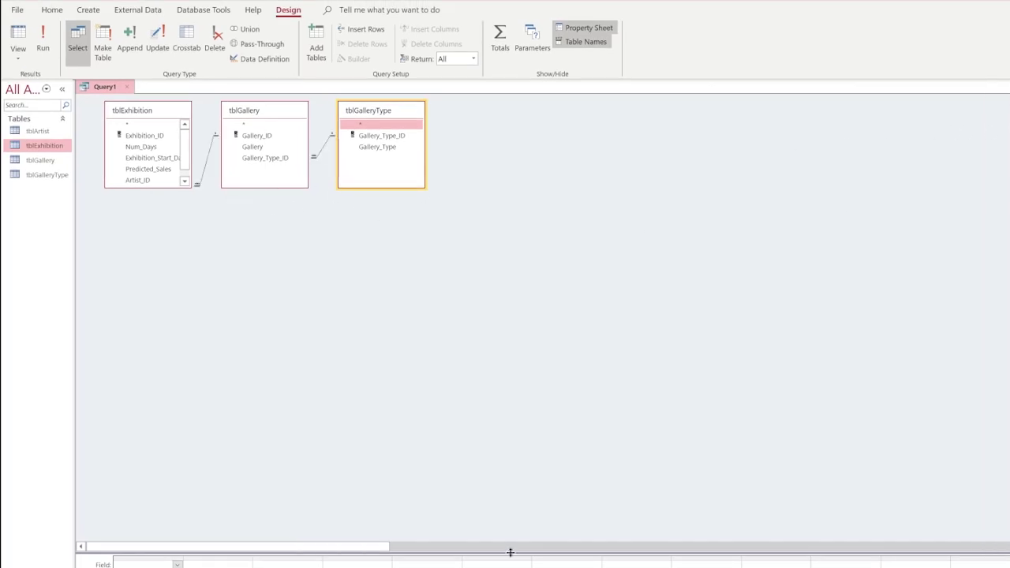
- Add the fields Gallery from tblGallery, Gallery_Type from tblGalleryType and Num_Days from tblExhibition to the query
drag(485, 374, 493, 251)
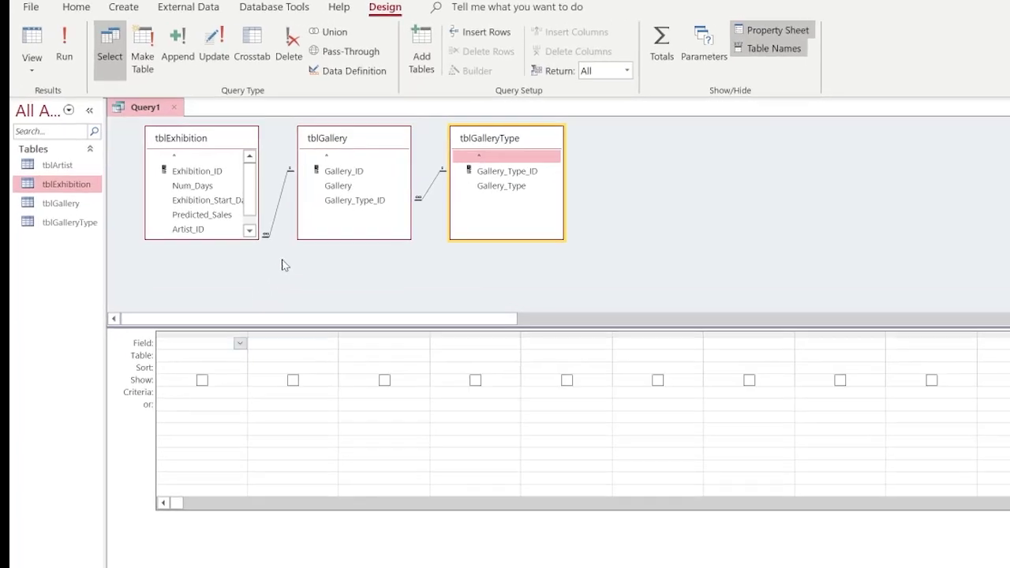
double_click(348, 189)
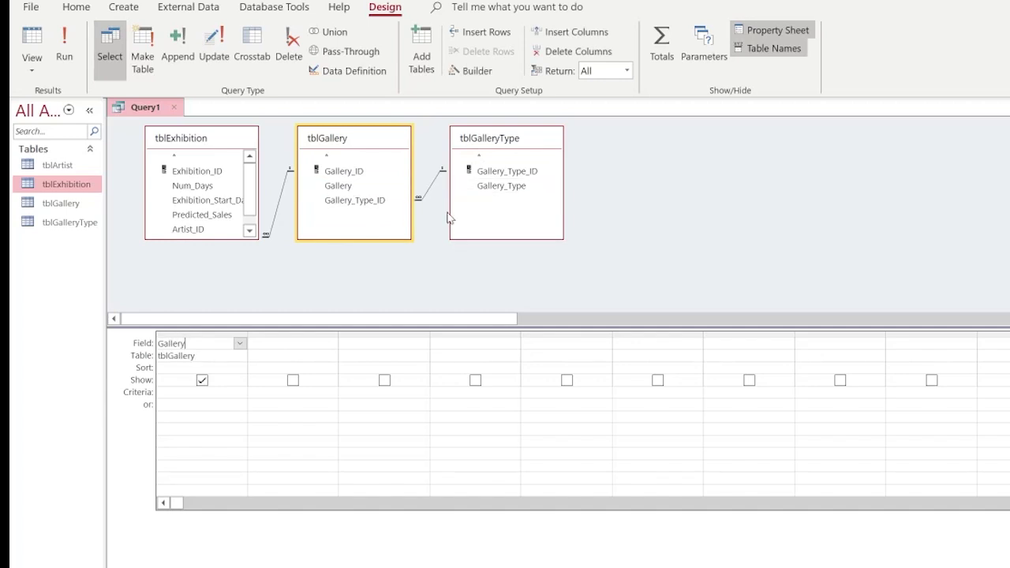
key(Tab)
double_click(499, 188)
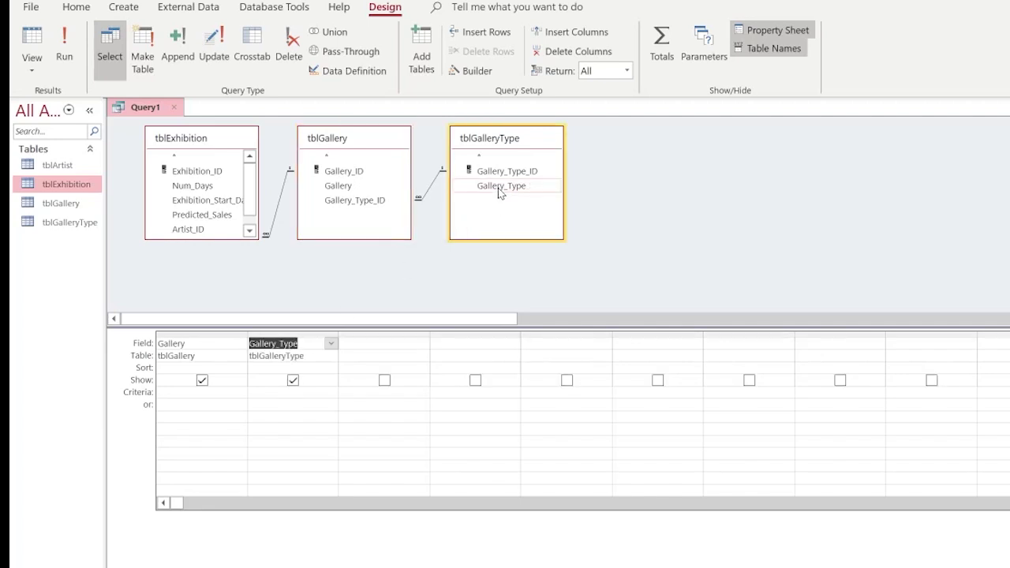
key(Tab)
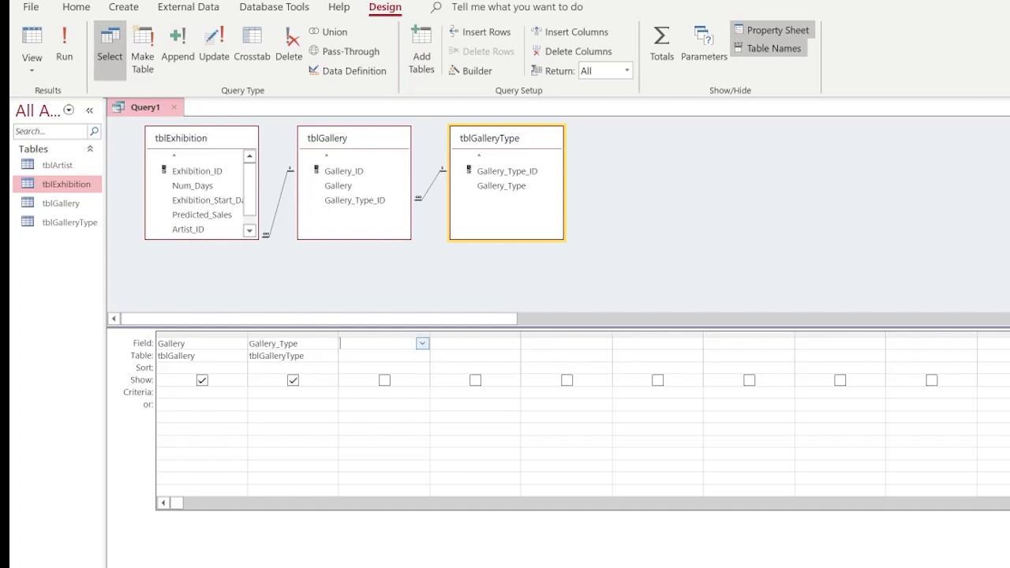
click(422, 344)
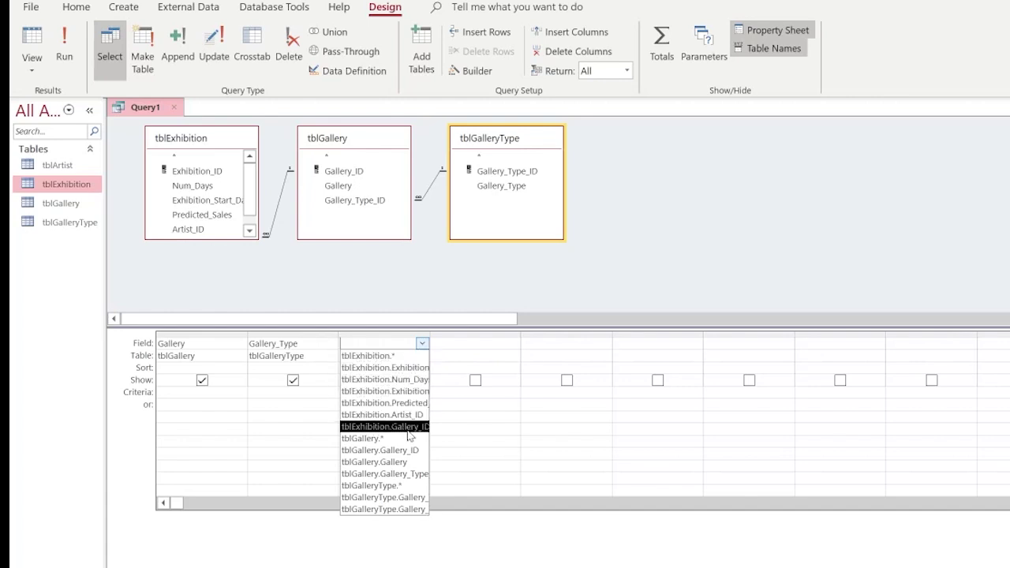
click(416, 380)
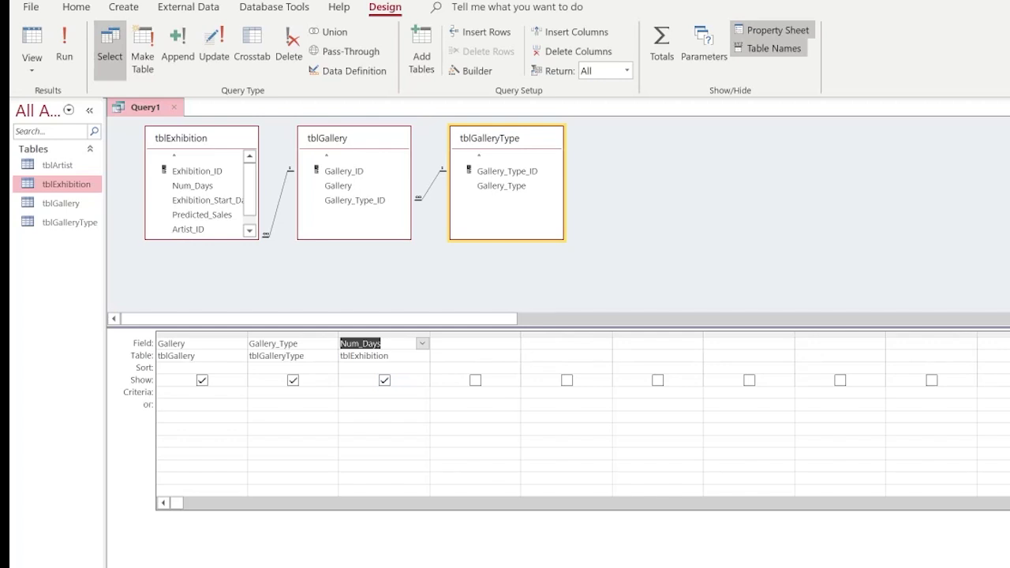
- Set the query criteria to "commercial" for Gallery_Type and >=5 for Num_Days
click(250, 393)
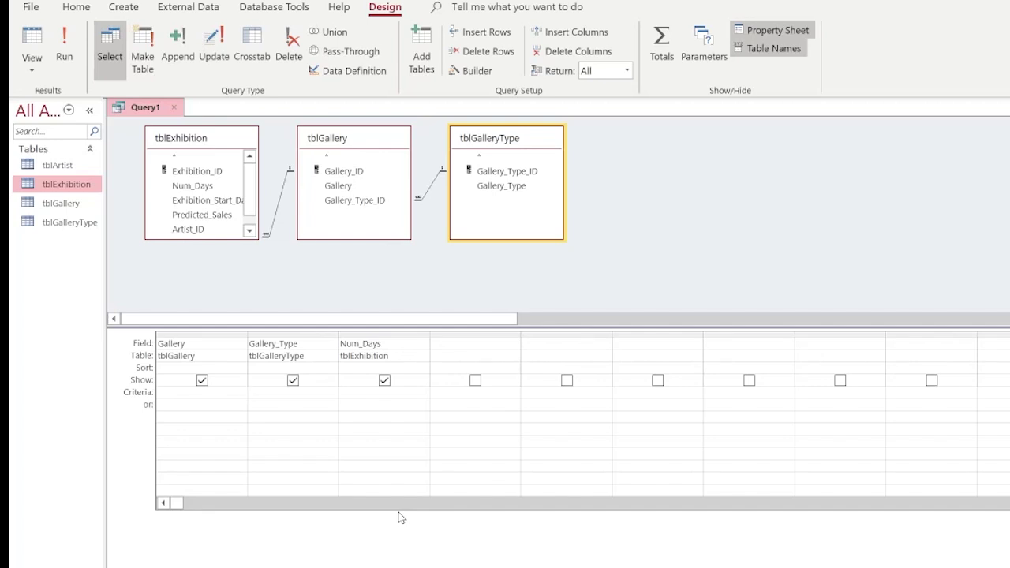
text(")
text(comm)
text(ercial)
text(")
text(>)
text(=)
text(5)
key(Tab)
- Run the query and widen the Gallery column to fit the full gallery names
click(65, 47)
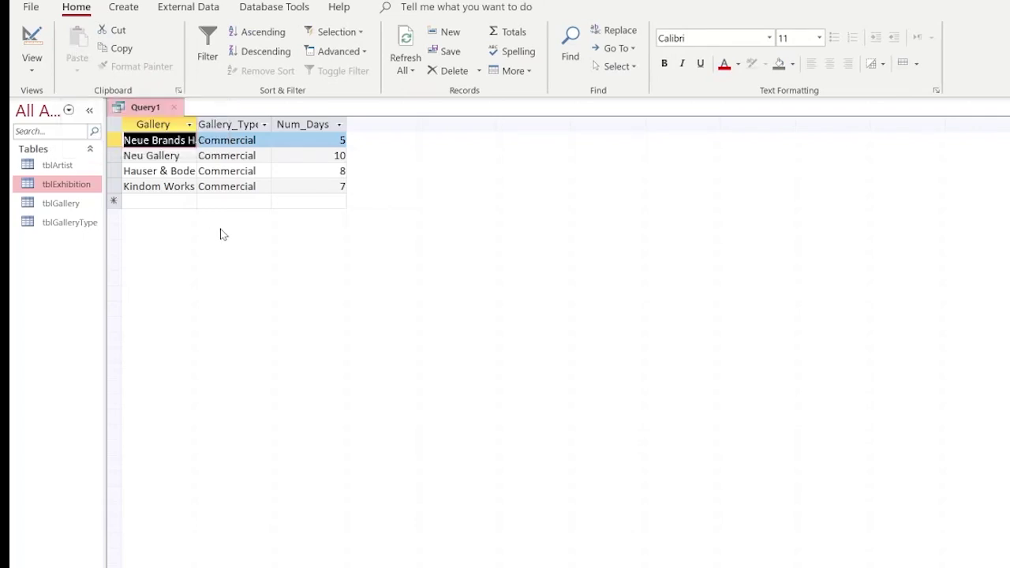
drag(196, 124, 222, 125)
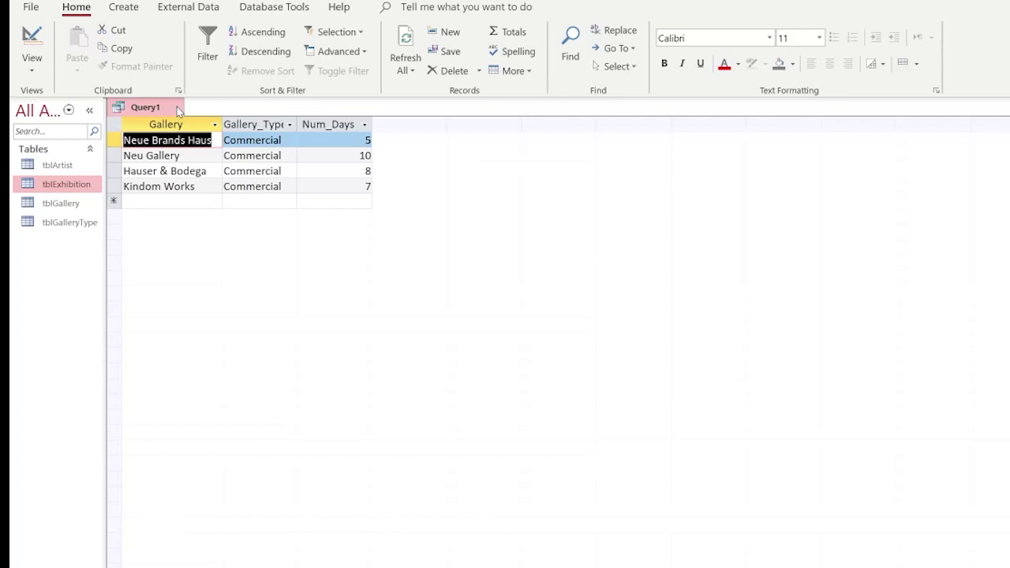
- Close the query and save it as qryCommercialGallery5Days
click(178, 107)
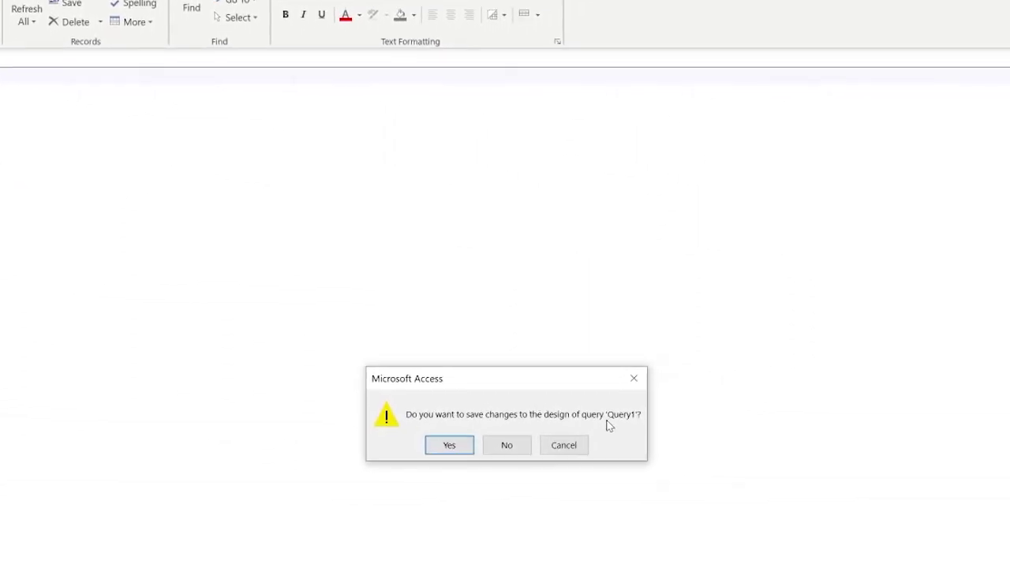
click(450, 447)
click(437, 249)
key(BackSpace)
key(BackSpace)
key(BackSpace)
key(BackSpace)
key(BackSpace)
key(BackSpace)
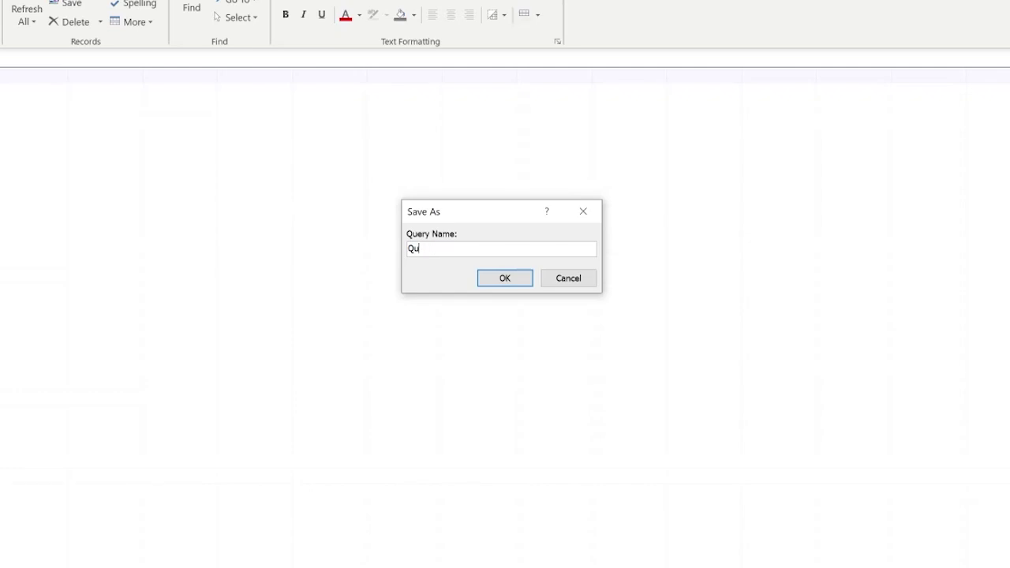
text(qryCommercal)
key(BackSpace)
key(BackSpace)
text(ialGallery5Day)
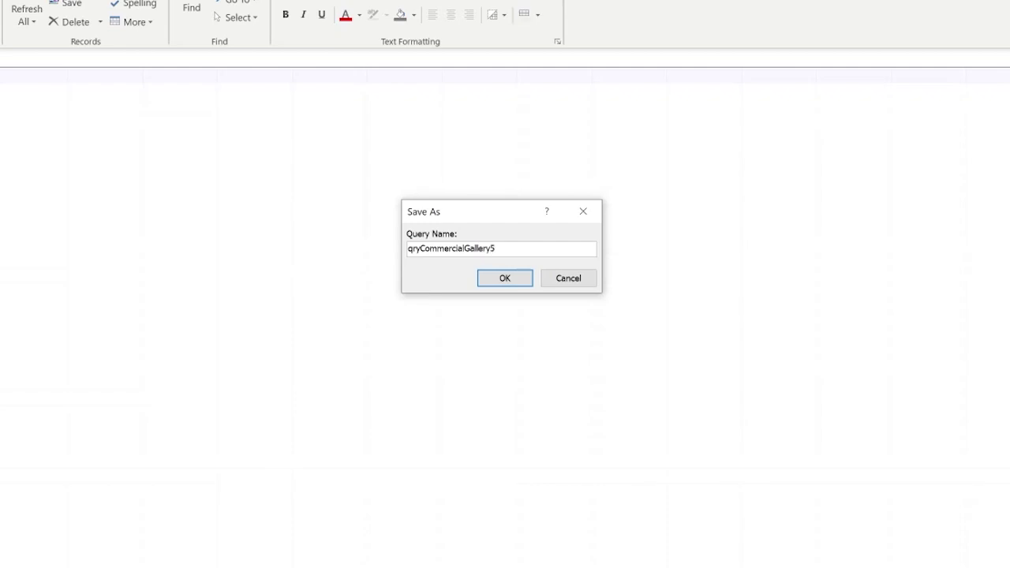
text(s)
key(Return)
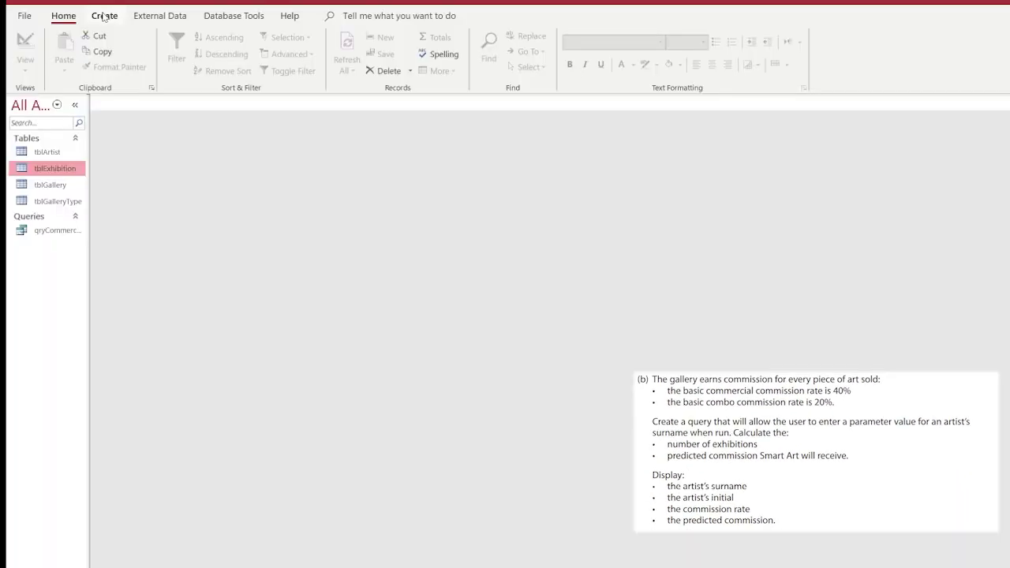
- Create a second query in Design view with tblArtist, tblExhibition and tblGallery, and add the Artist_Surname field
click(105, 16)
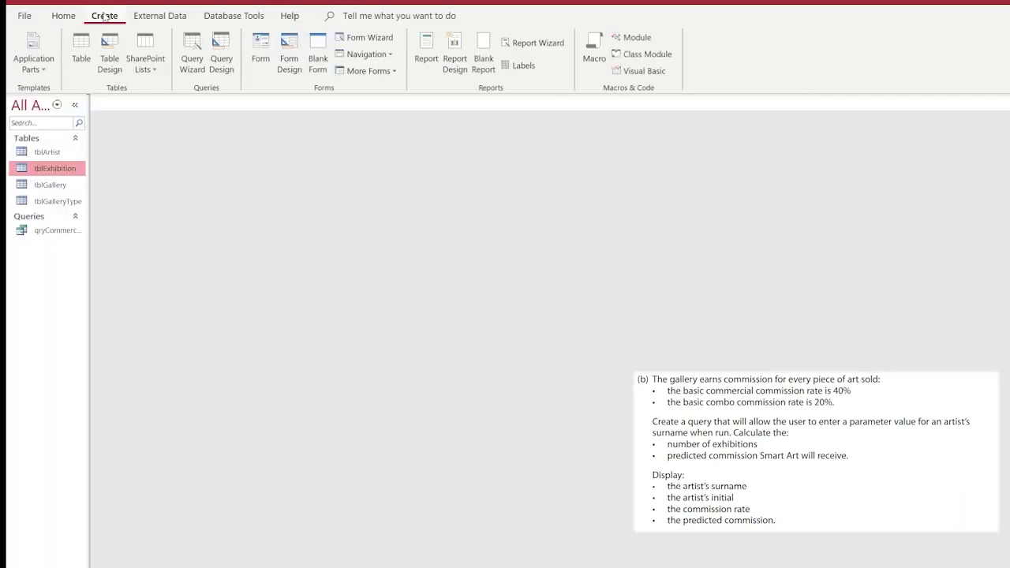
click(212, 58)
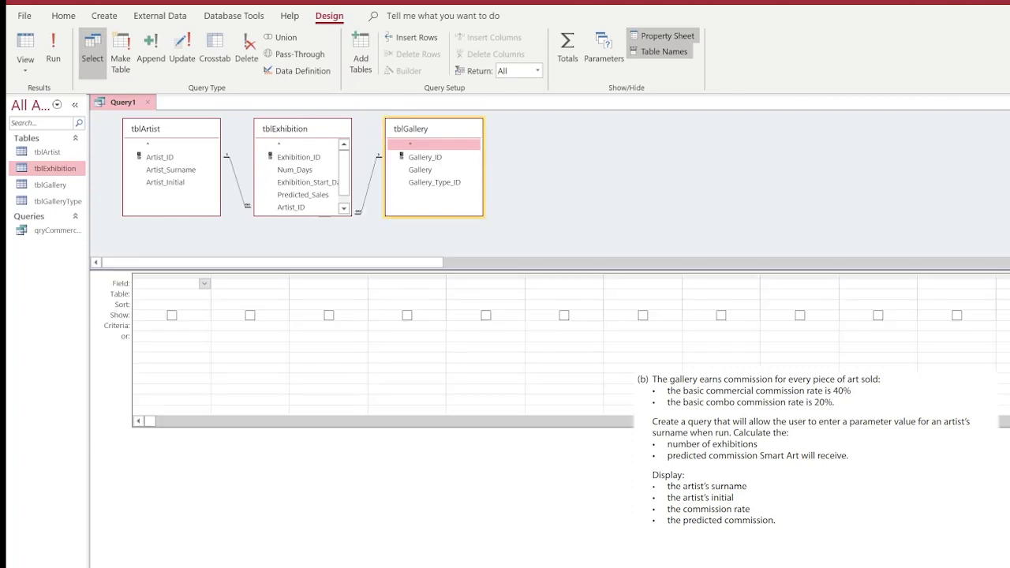
double_click(169, 171)
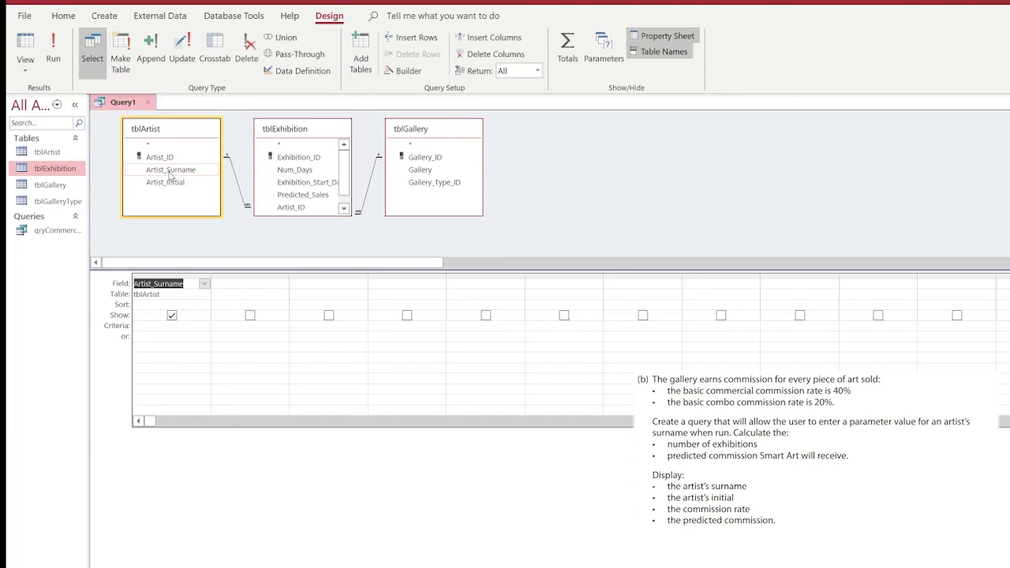
- Give Artist_Surname the parameter criterion [Enter an Artists Surname]
click(135, 326)
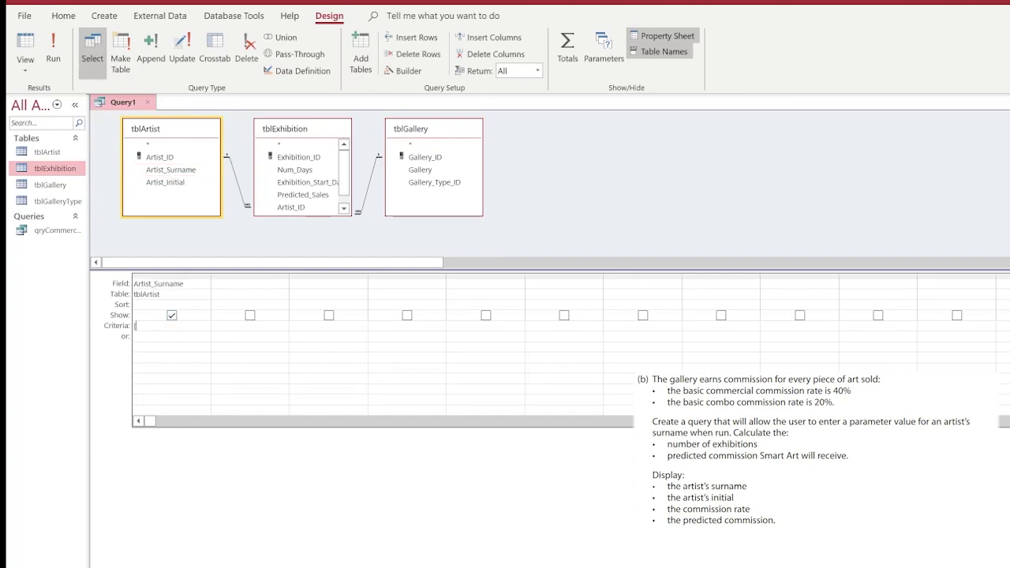
text([Enter)
text(an Artists Surn)
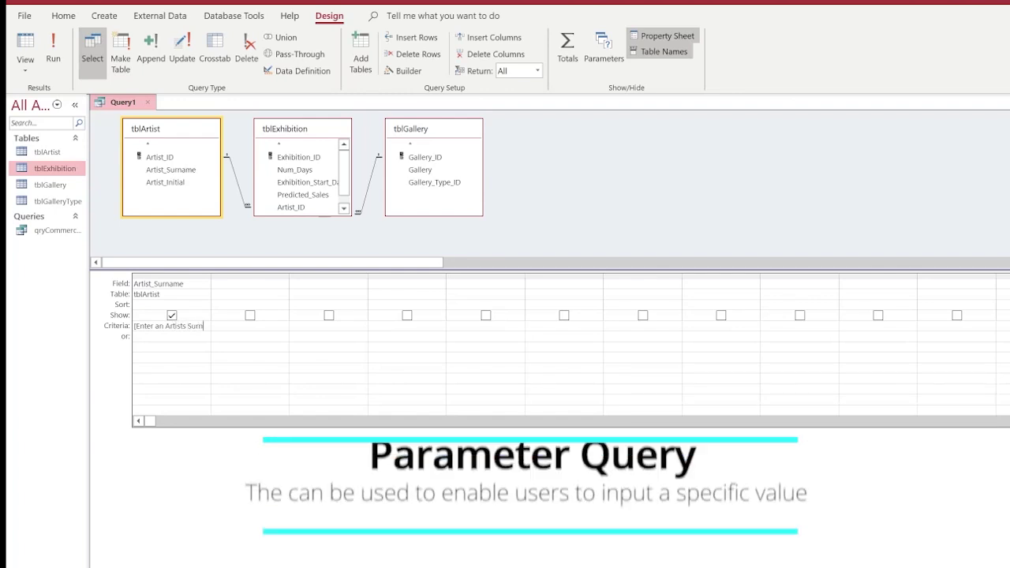
text(ame)
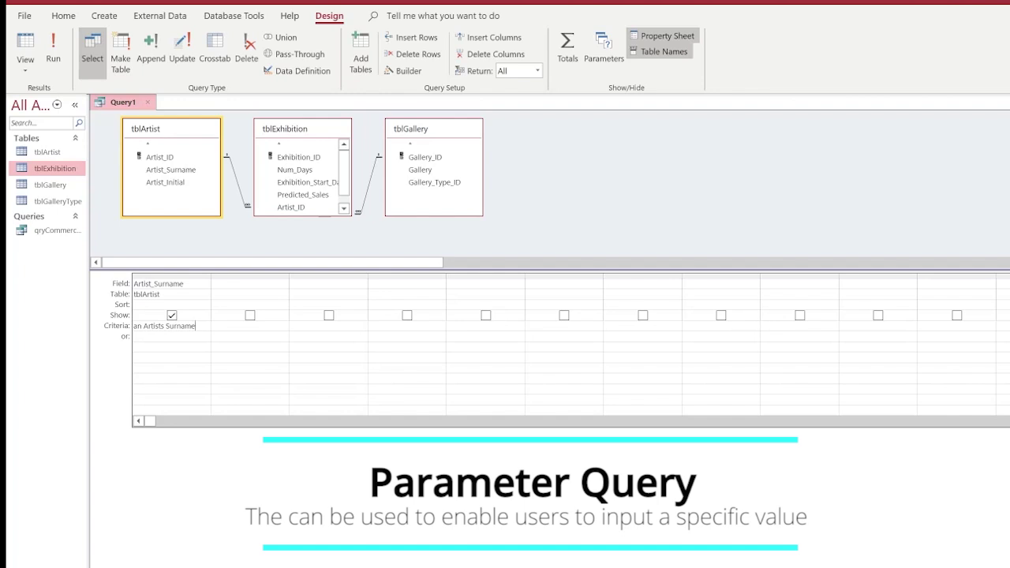
text(])
key(Return)
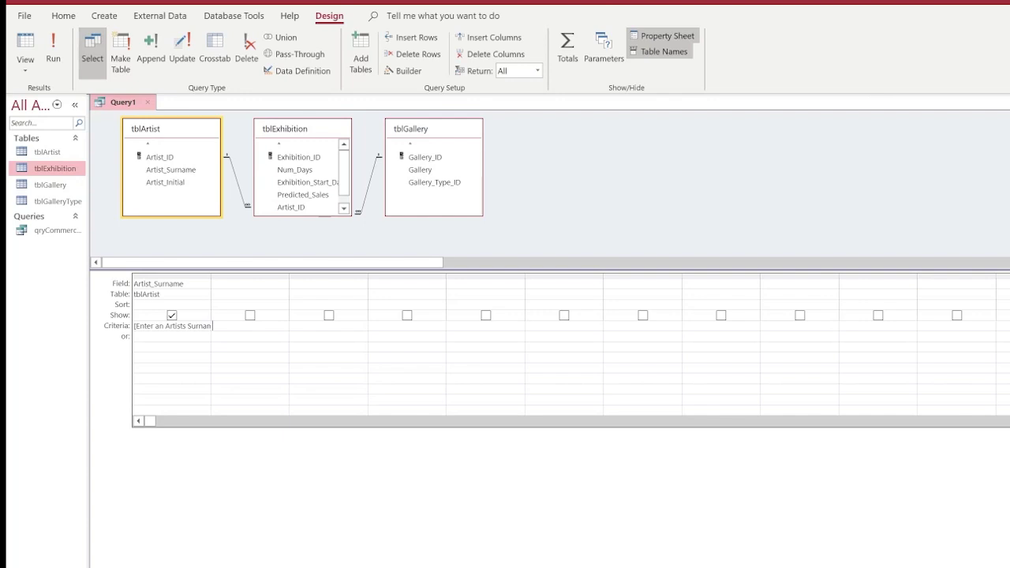
- Add the fields Artist_Initial from tblArtist and Exhibition_ID from tblExhibition to the query
click(281, 285)
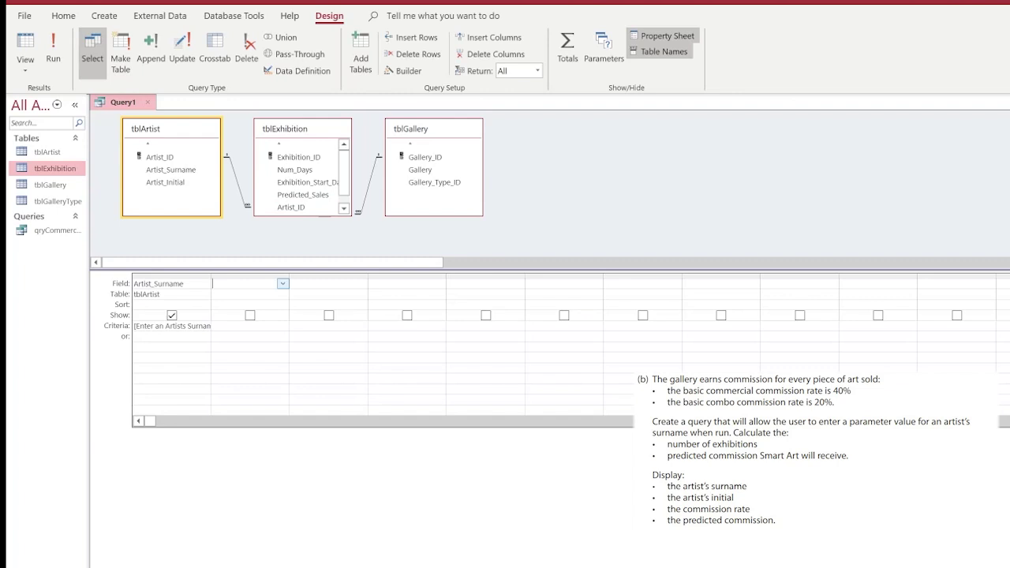
click(282, 285)
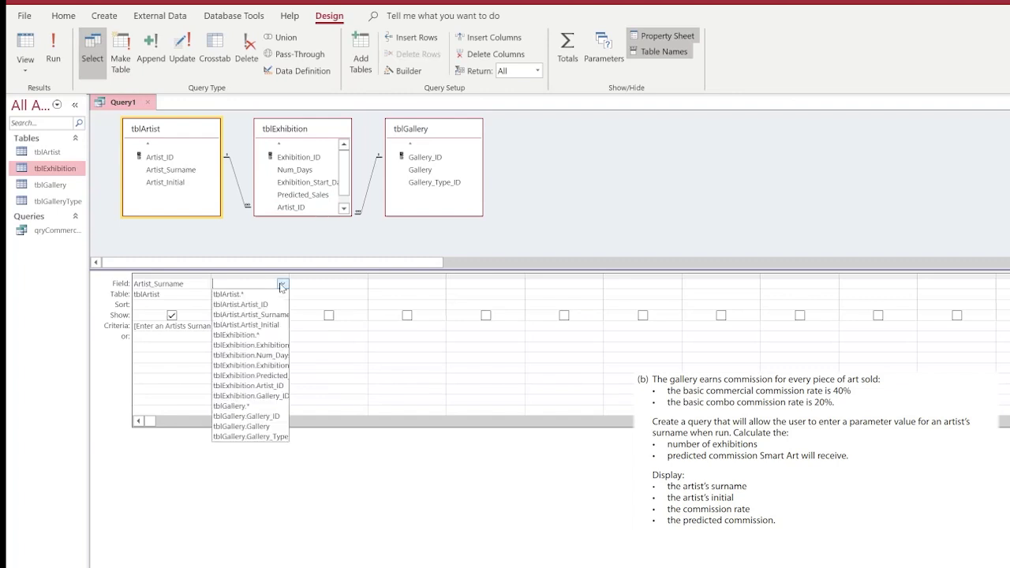
click(266, 325)
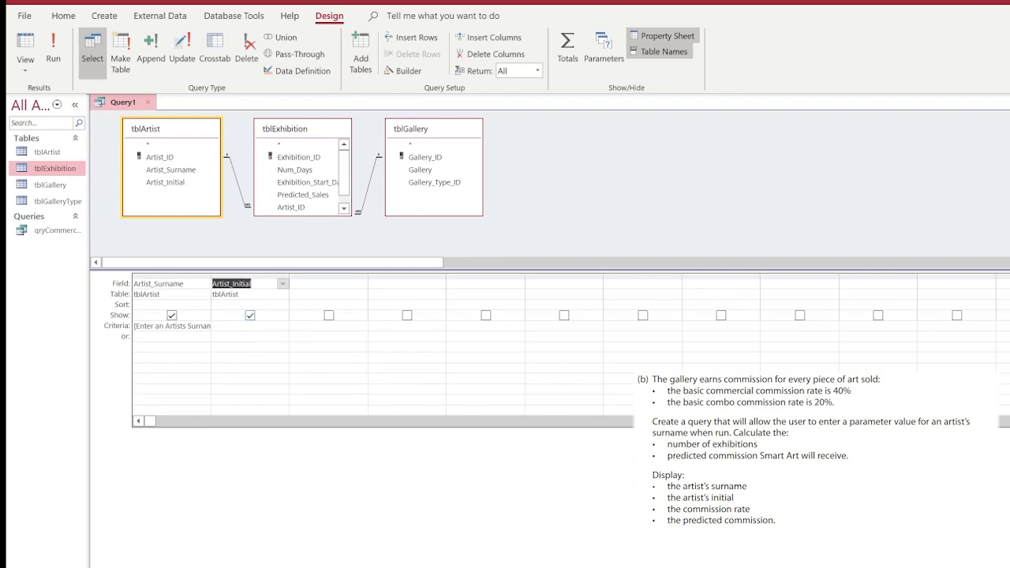
key(Tab)
click(361, 283)
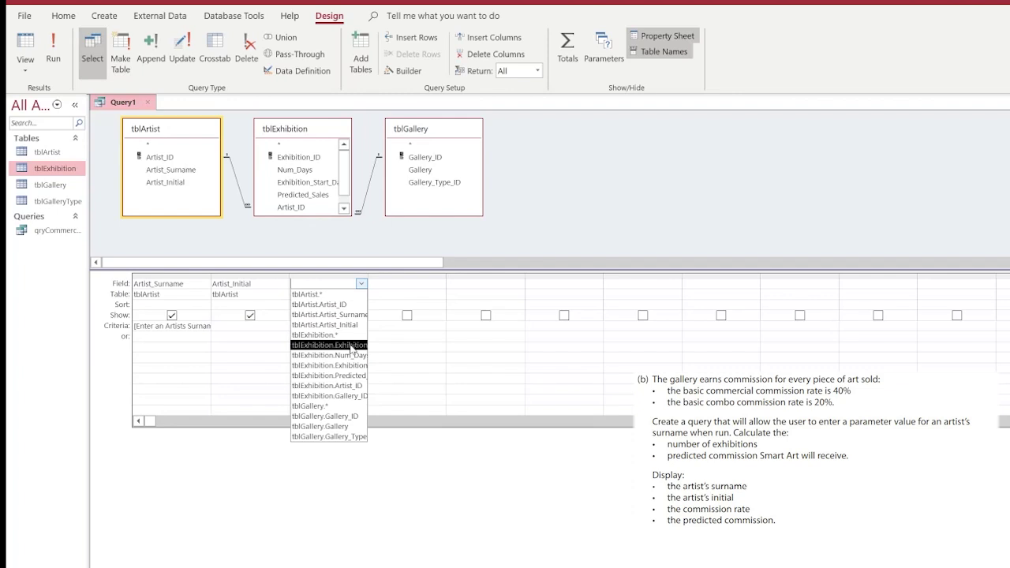
click(352, 346)
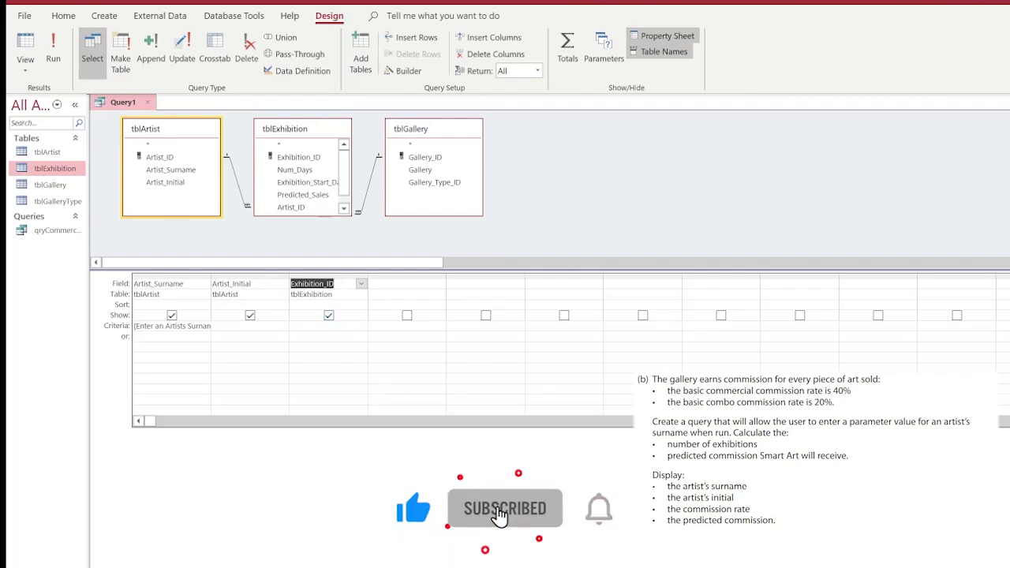
- Turn on totals for the query and set Exhibition_ID to Count
click(565, 47)
click(331, 305)
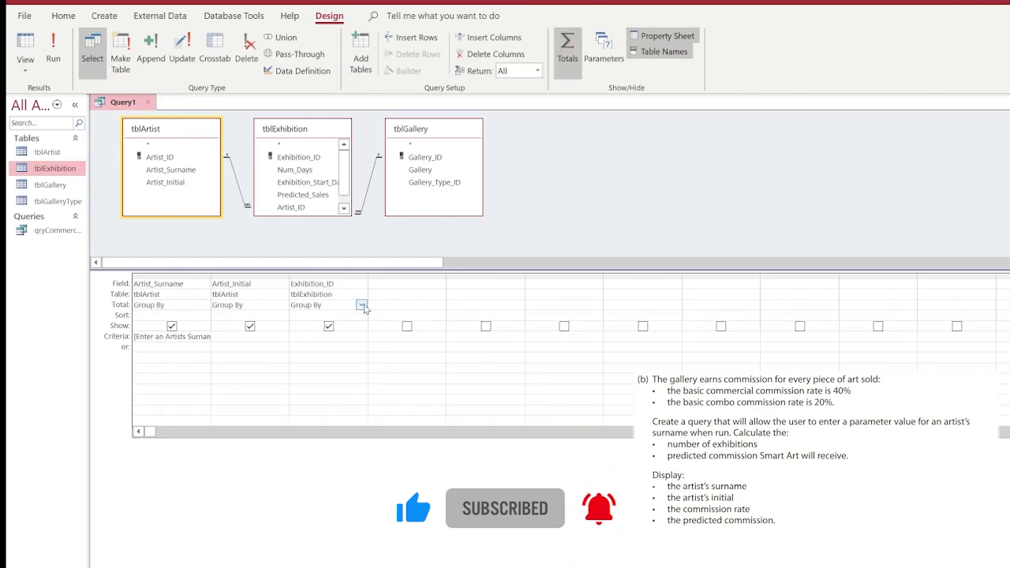
click(361, 305)
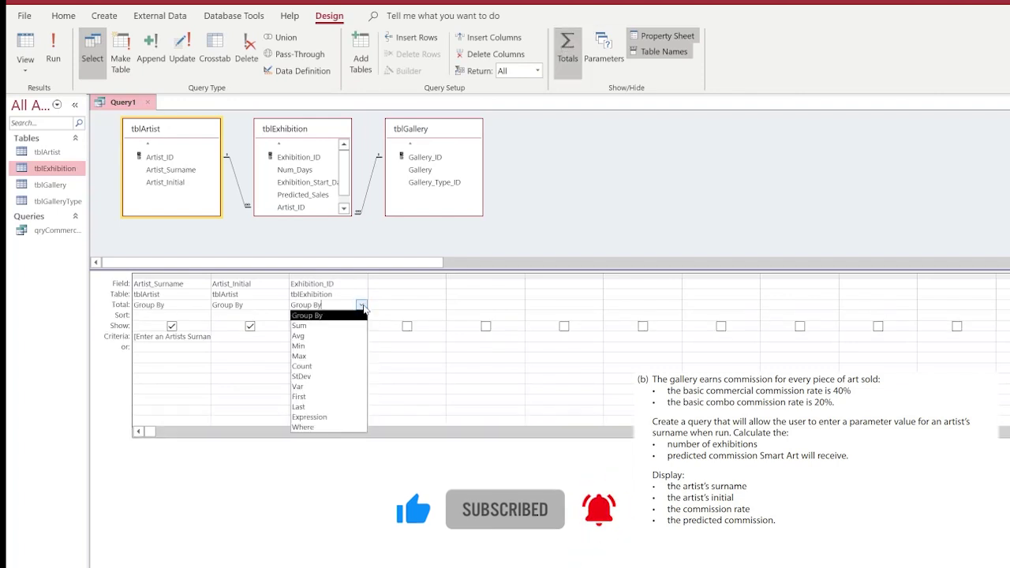
click(324, 366)
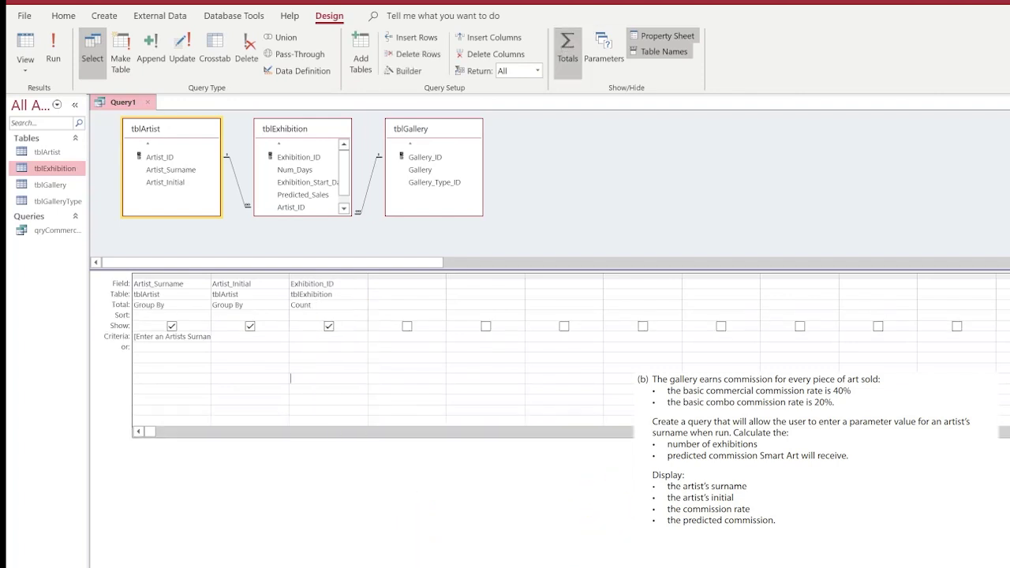
- Run the parameter query for one artist's surname to check the exhibition count, and return to Design view
click(54, 52)
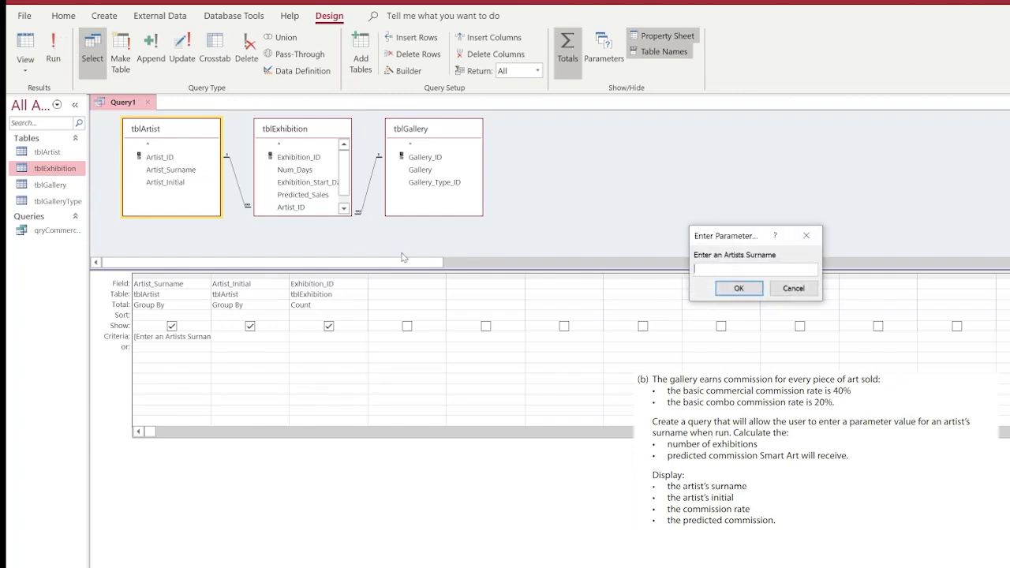
text(Andreasson)
key(Return)
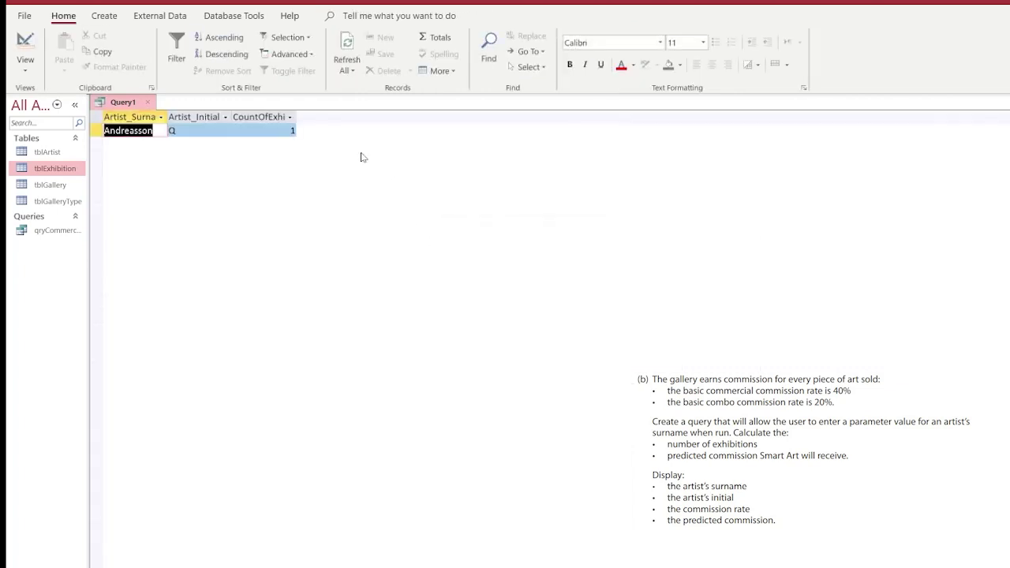
click(28, 46)
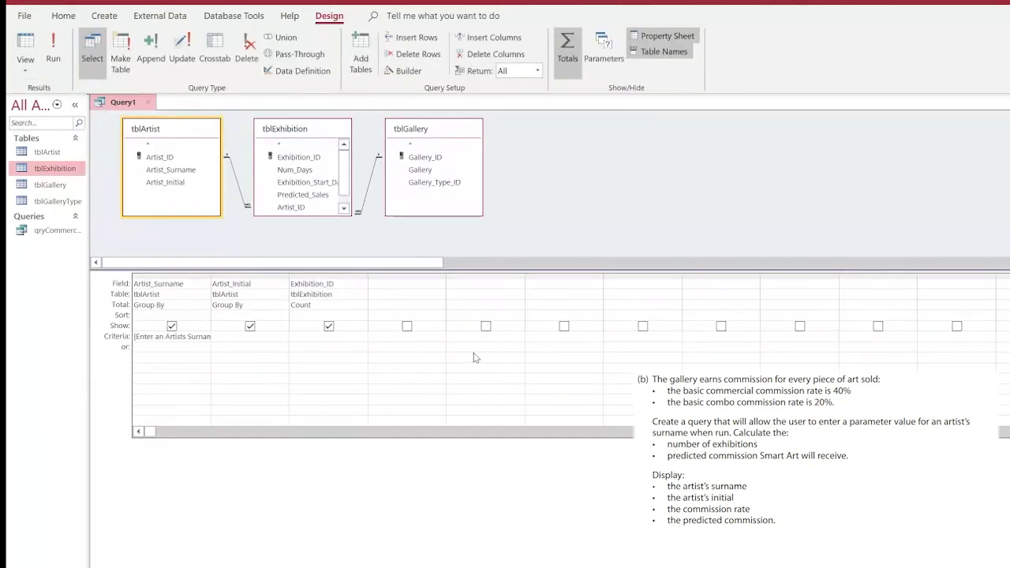
- Add a calculated field CommissionRate: IIf([gallerytypeID]=1,40,20) in the first empty column of the query
click(406, 283)
text(Co)
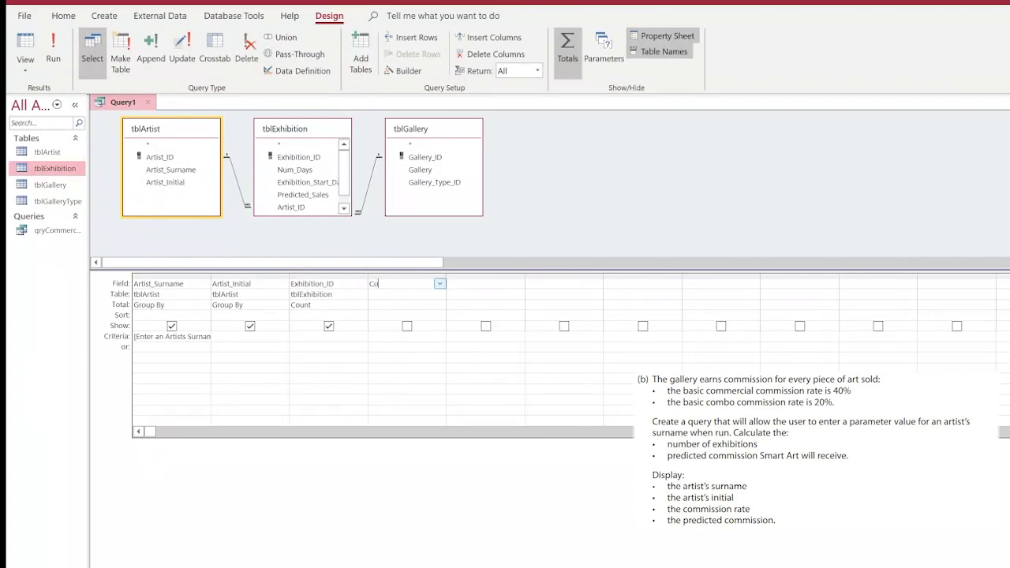
text(mmission)
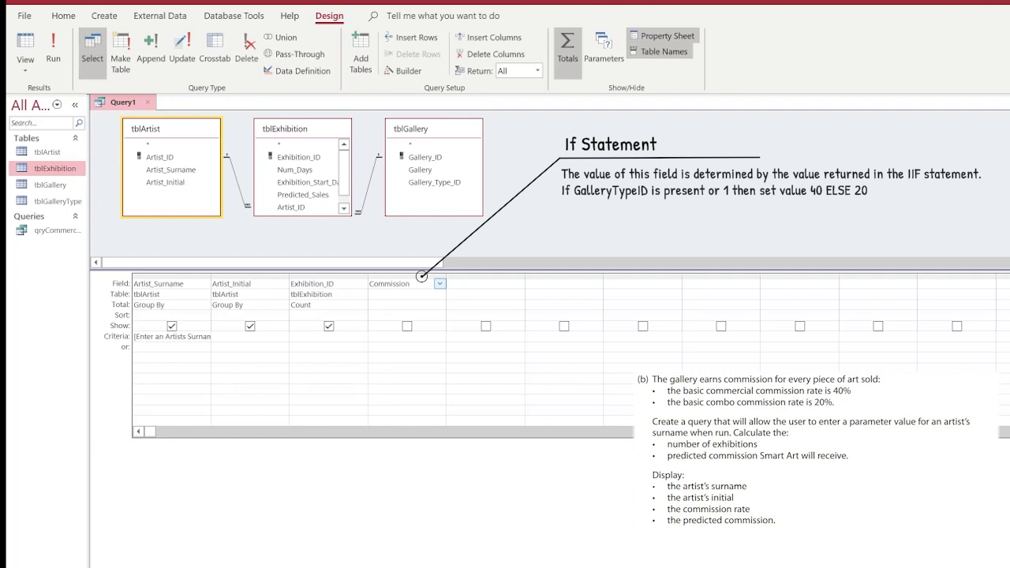
text(Rate)
text(:IIf([)
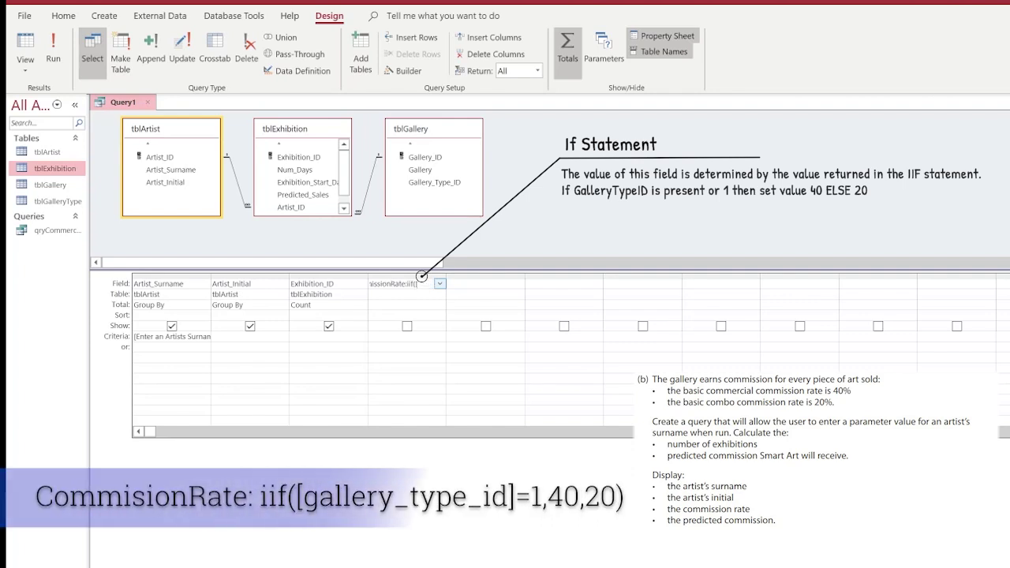
text(ga)
text(l)
text(ler)
text(y)
text(type)
text(ID)
text(])
text(=)
text(1)
text(,4)
text(0)
text(,20)
key(Return)
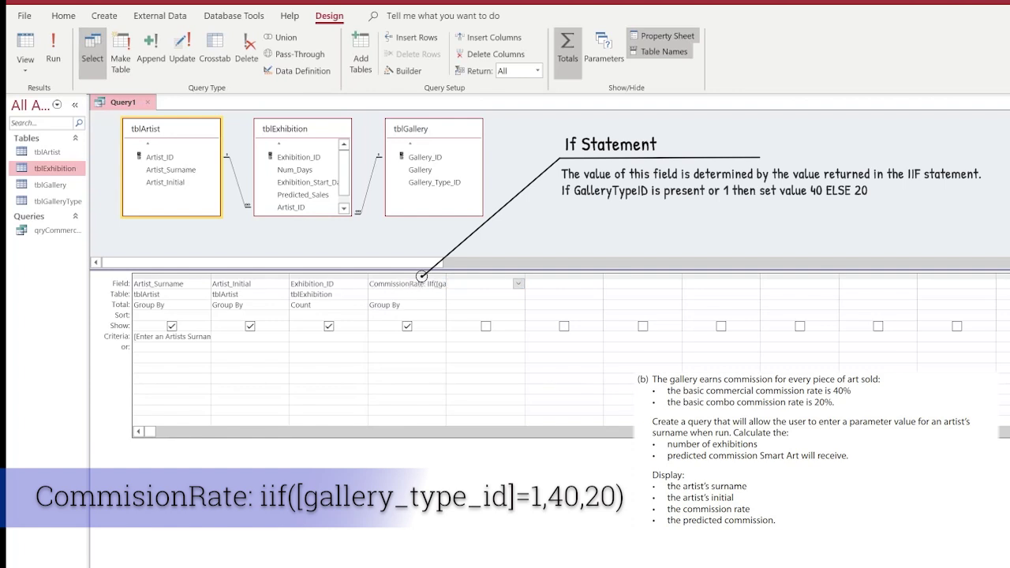
- Widen the CommissionRate column and the two empty columns after it in the query grid
drag(446, 281, 553, 282)
drag(631, 274, 755, 273)
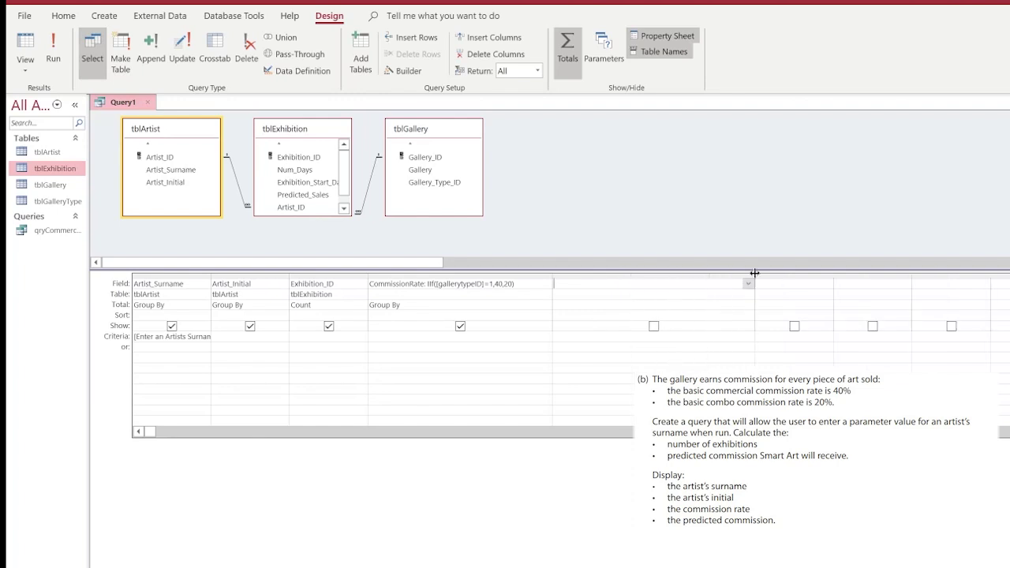
drag(835, 274, 946, 274)
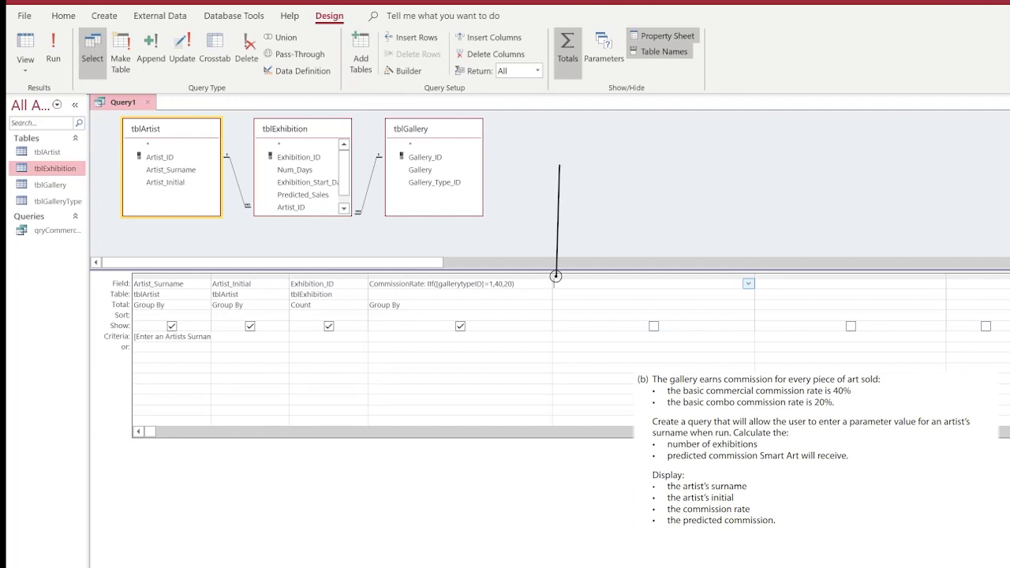
- Add a calculated field PredictedCommission: Sum([predicted_sales]/100*[Commissionrate]) and set its total to Expression
text(Pre)
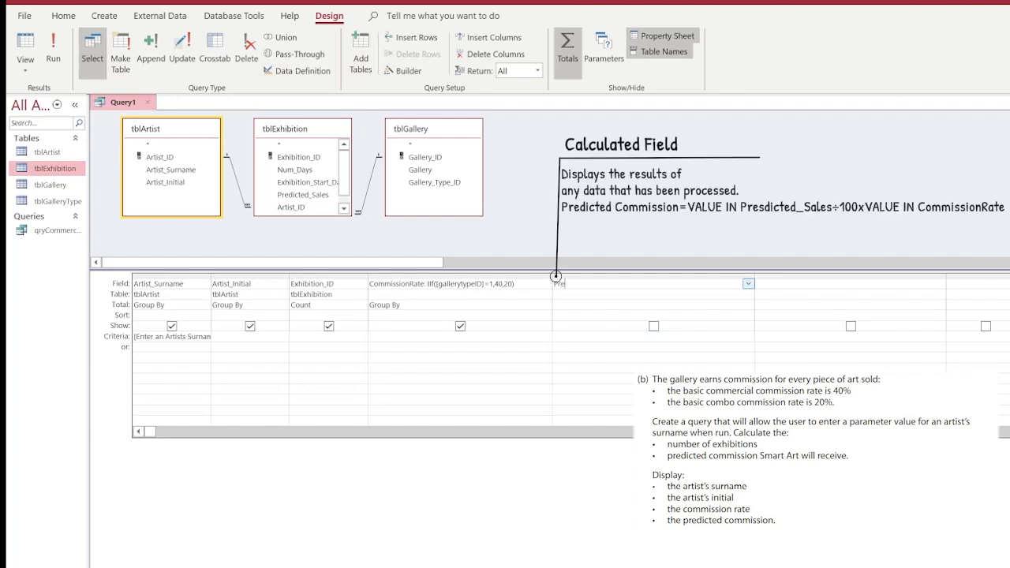
text(dictedCommission:Sum)
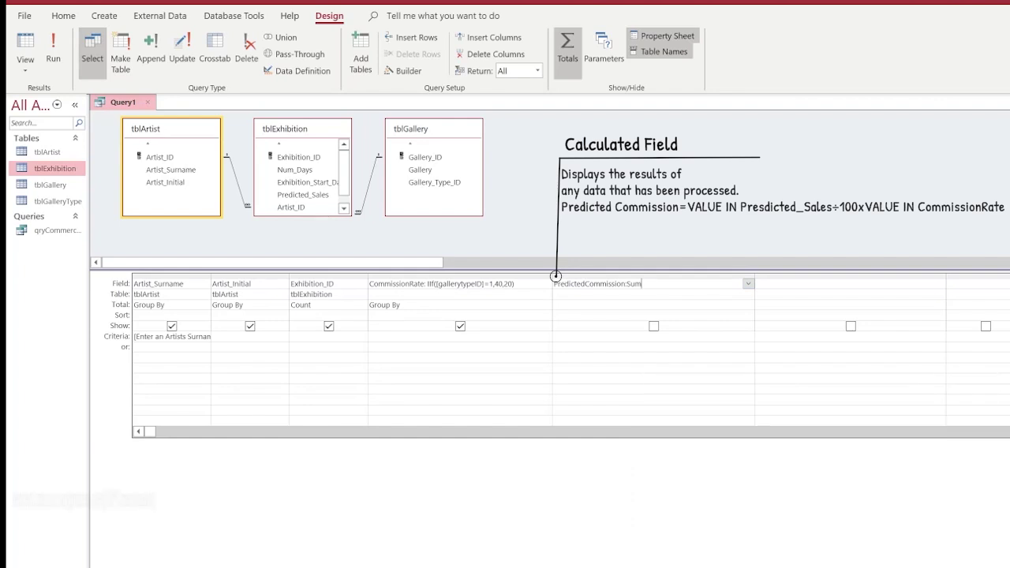
text(()
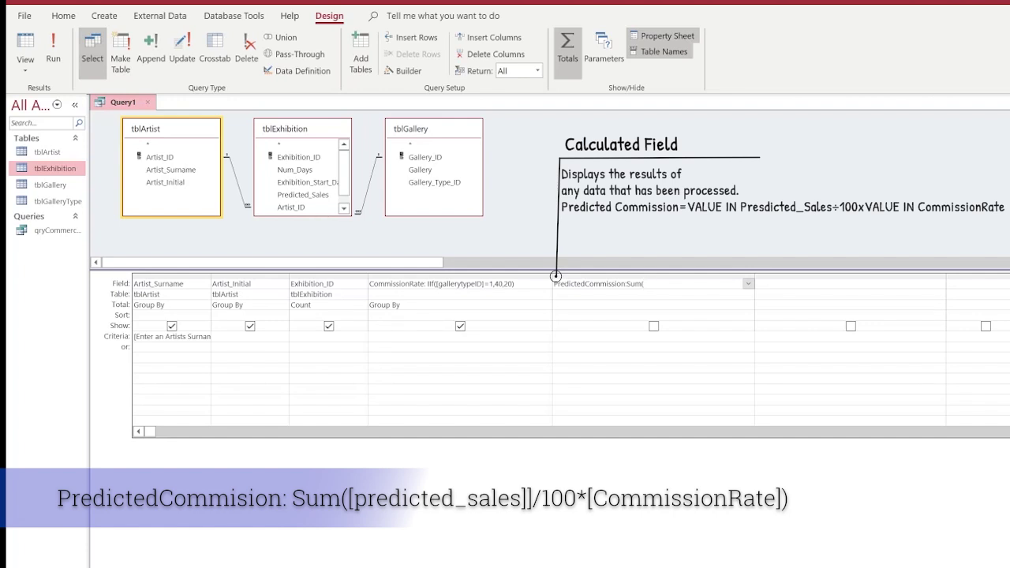
text([predicted_sales)
text(100)
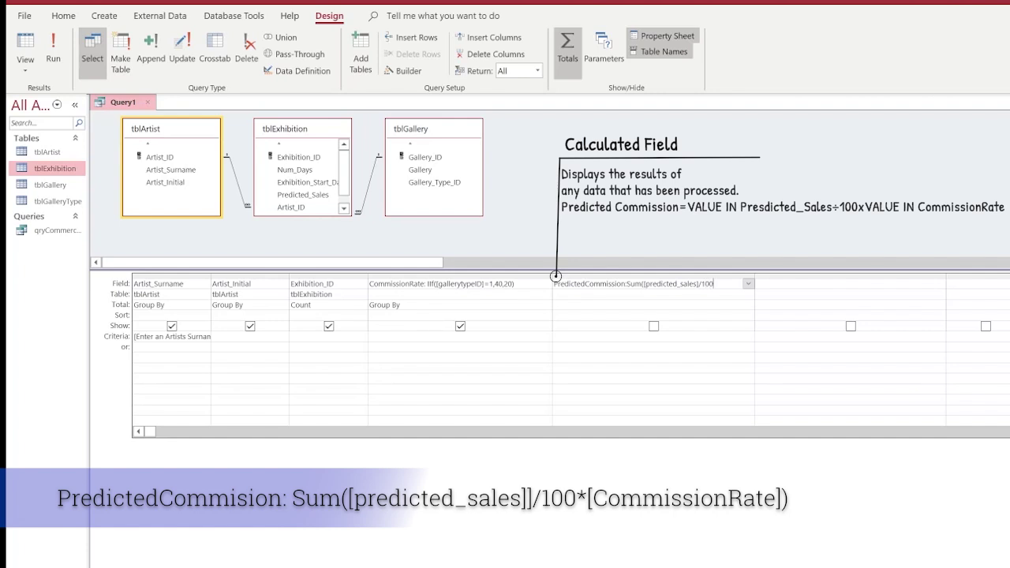
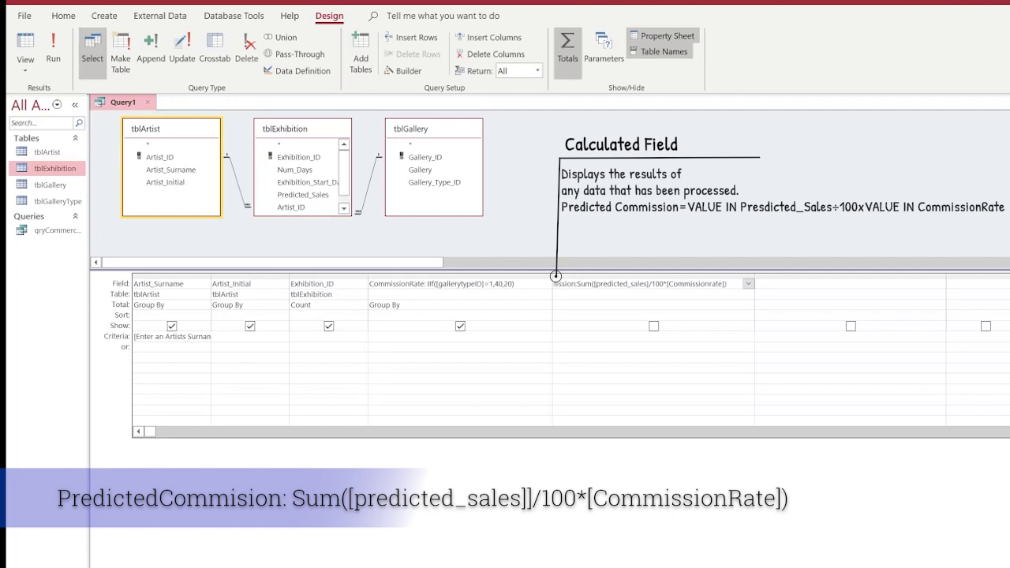
key(Return)
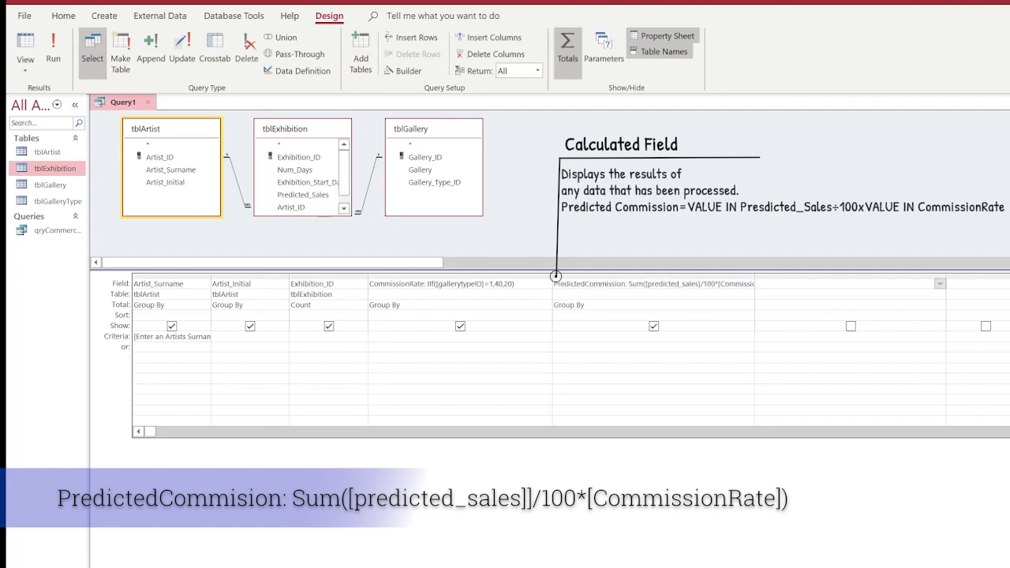
click(748, 305)
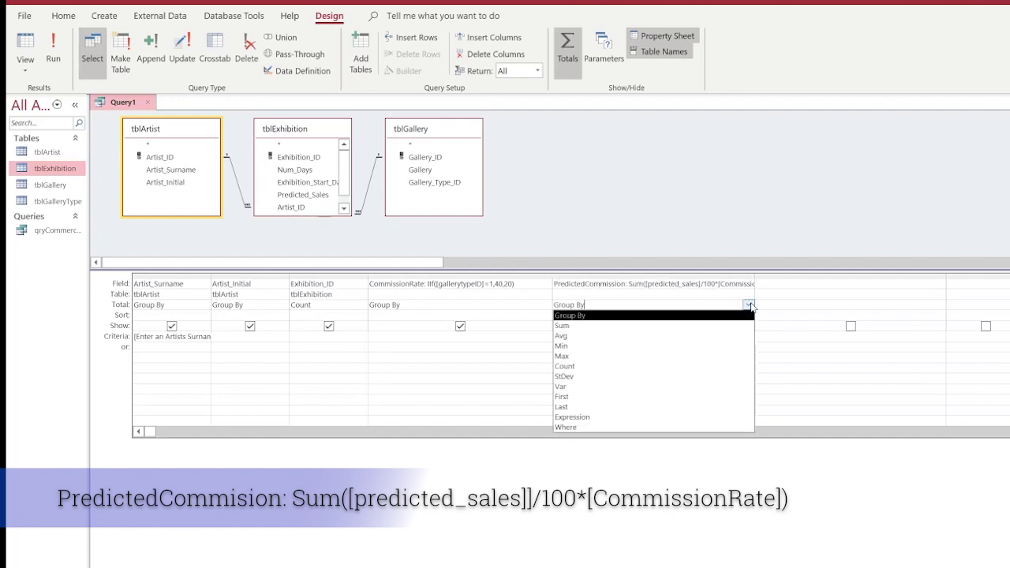
click(621, 416)
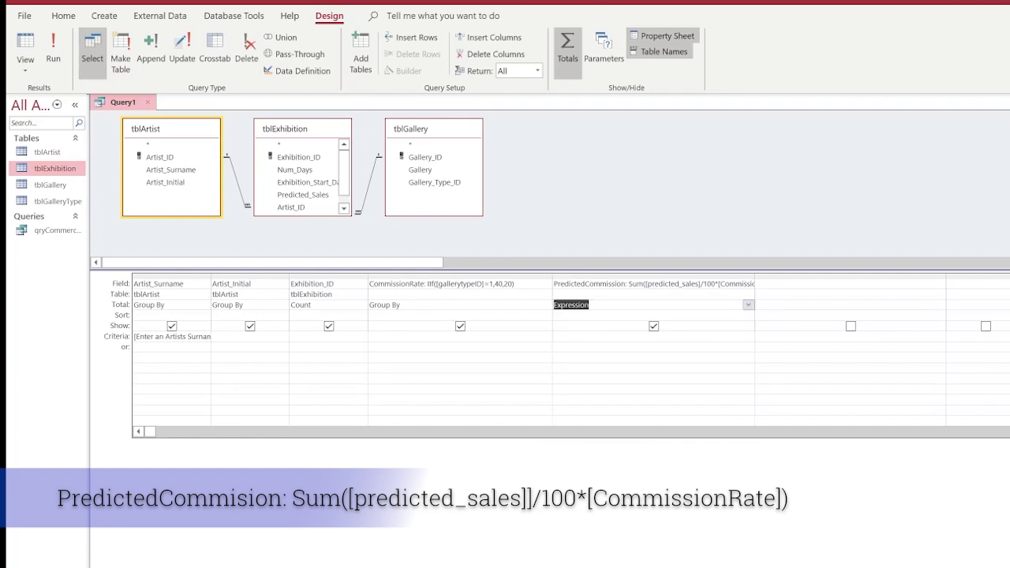
- Correct the field reference in the CommissionRate formula to [gallery_type_ID]
click(475, 284)
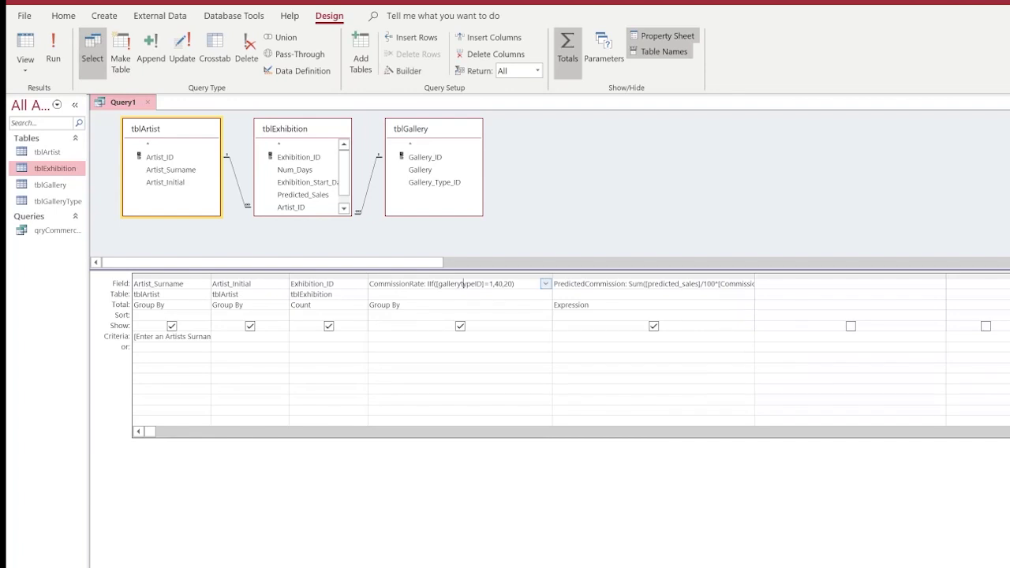
text(_)
key(Tab)
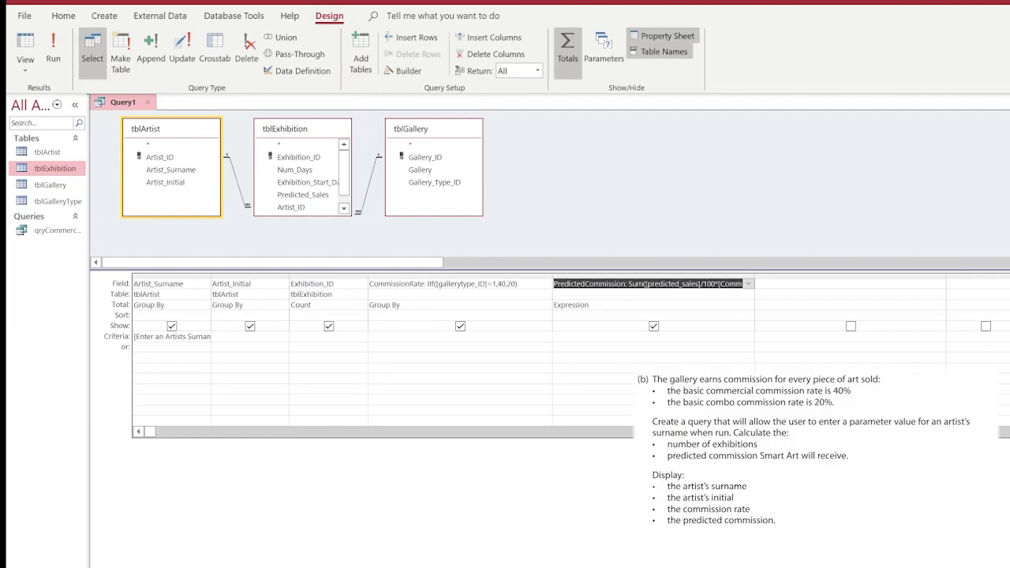
click(458, 283)
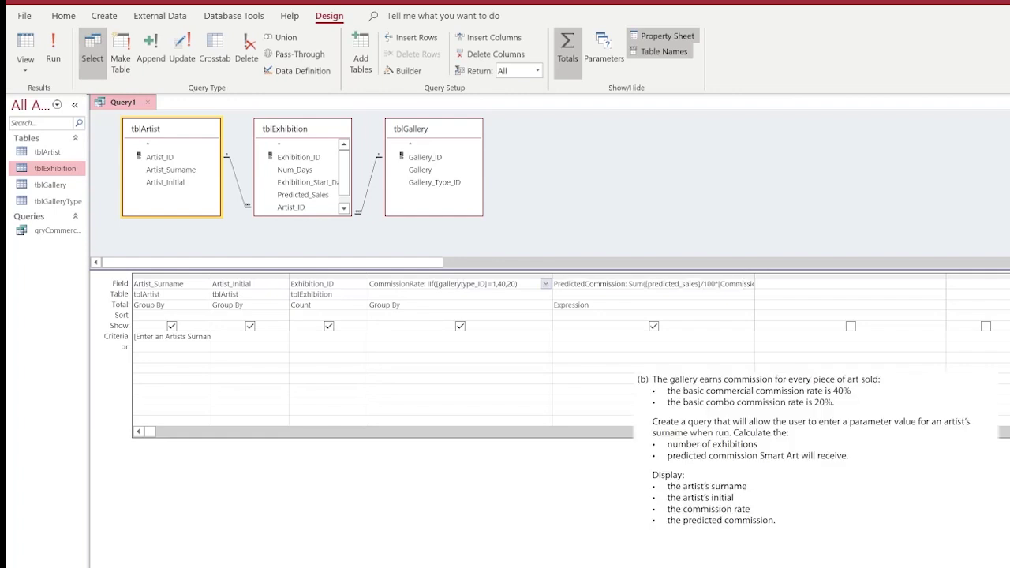
text(_)
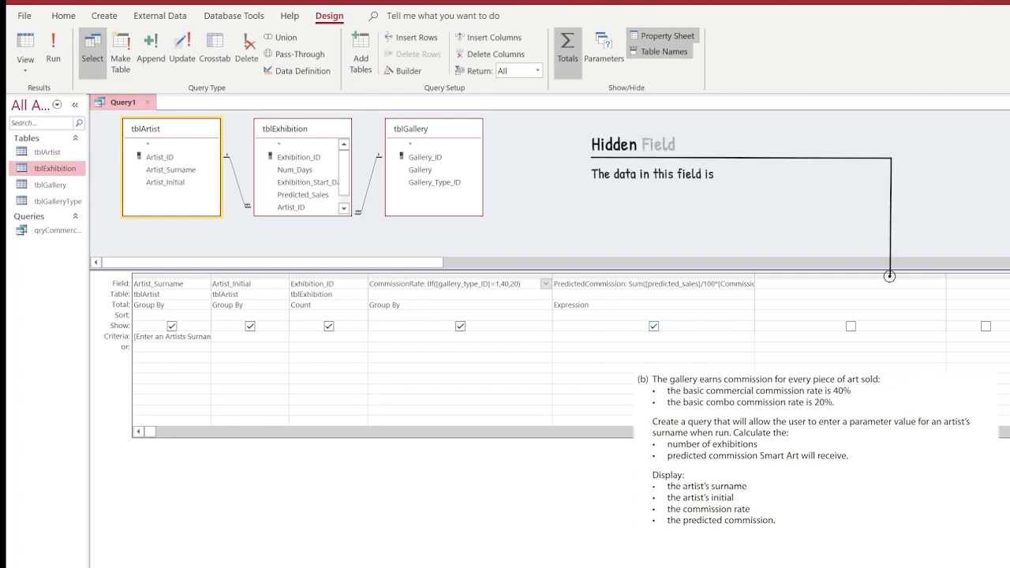
- Add the Predicted_sales field after PredictedCommission and hide it from the query results
click(750, 284)
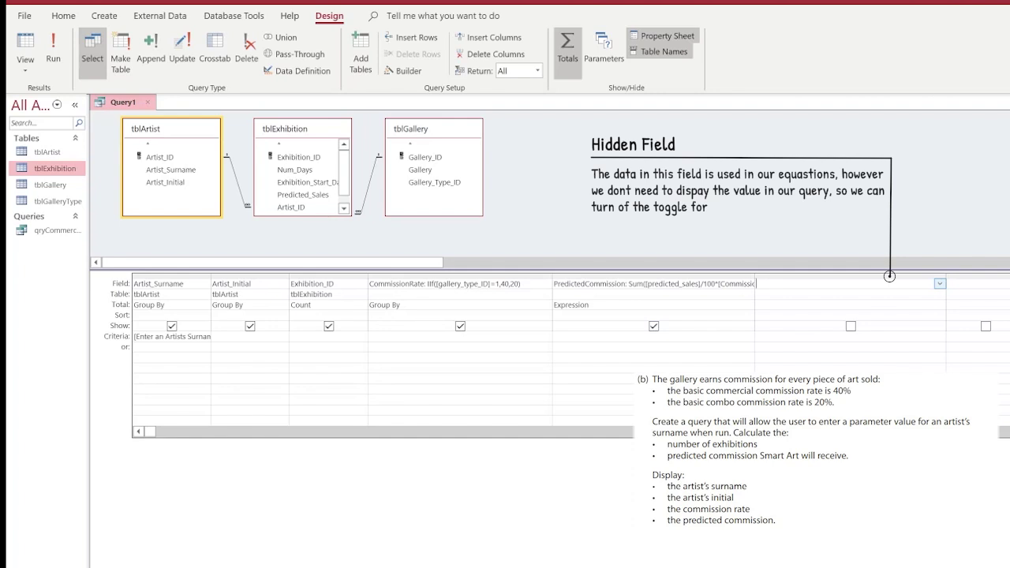
text(Predicted_sales)
key(Return)
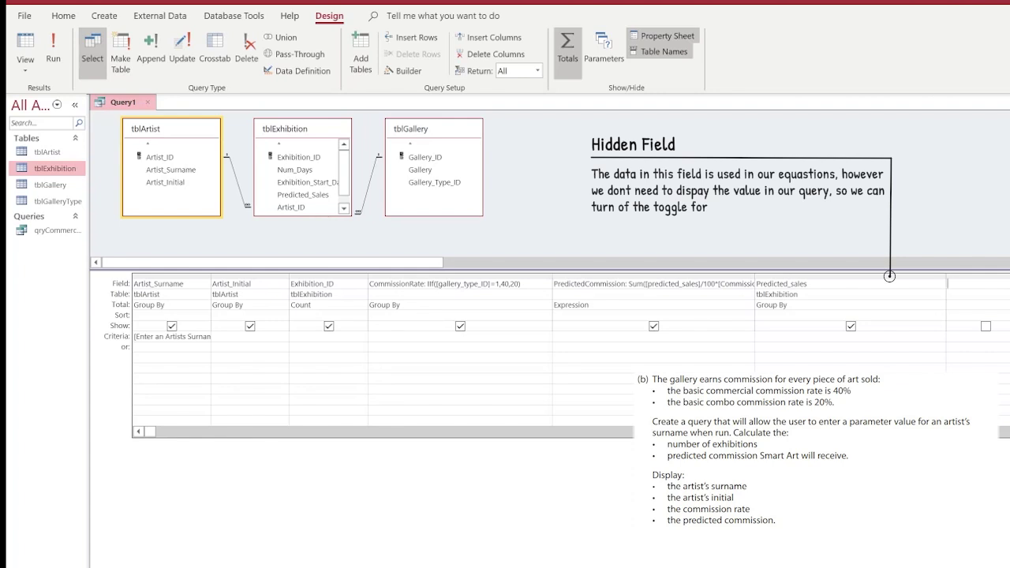
click(851, 326)
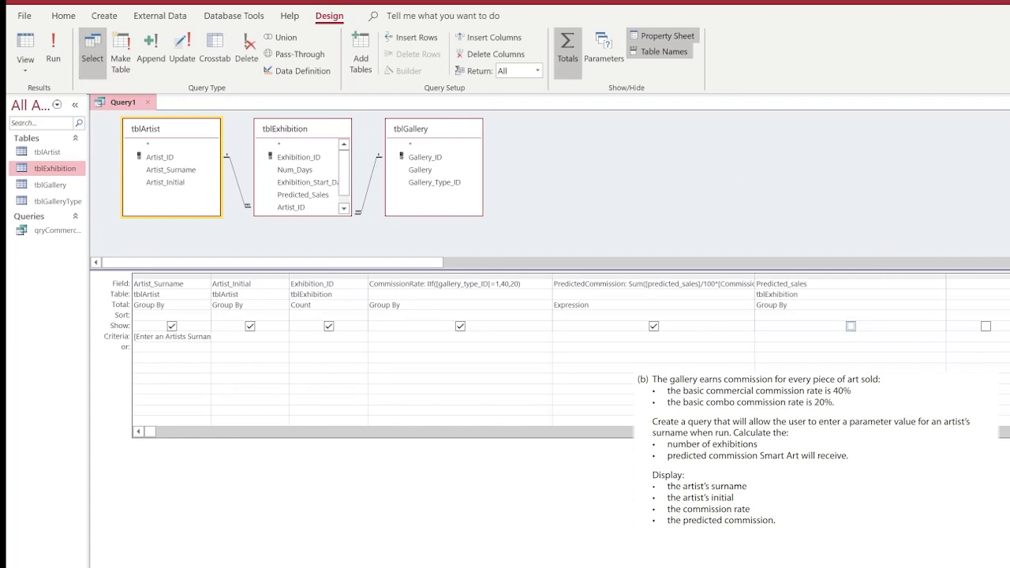
- Run the query for an artist's surname to check the commission rate and predicted commission, and return to Design view
click(54, 57)
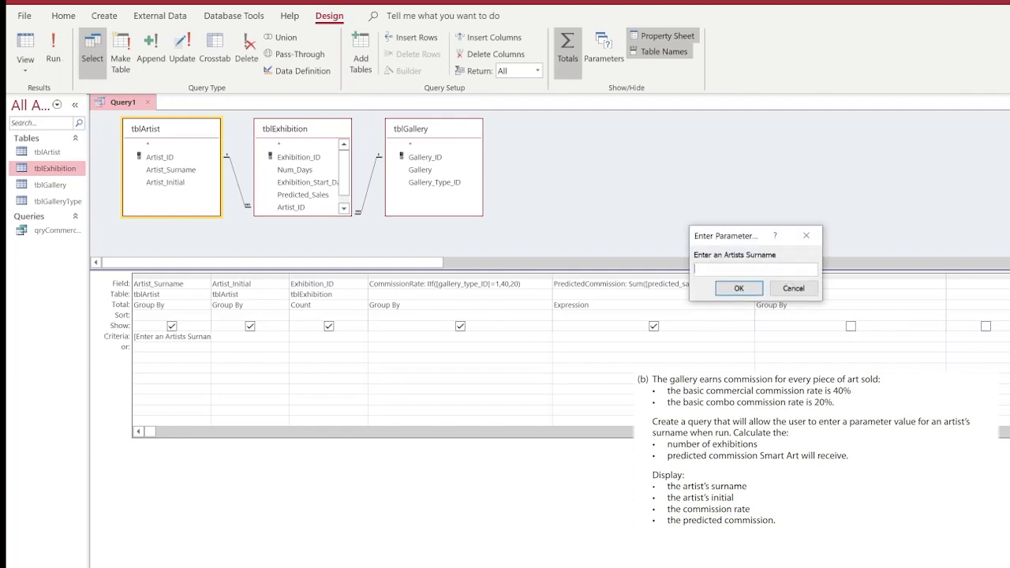
text(Andreasson)
key(Return)
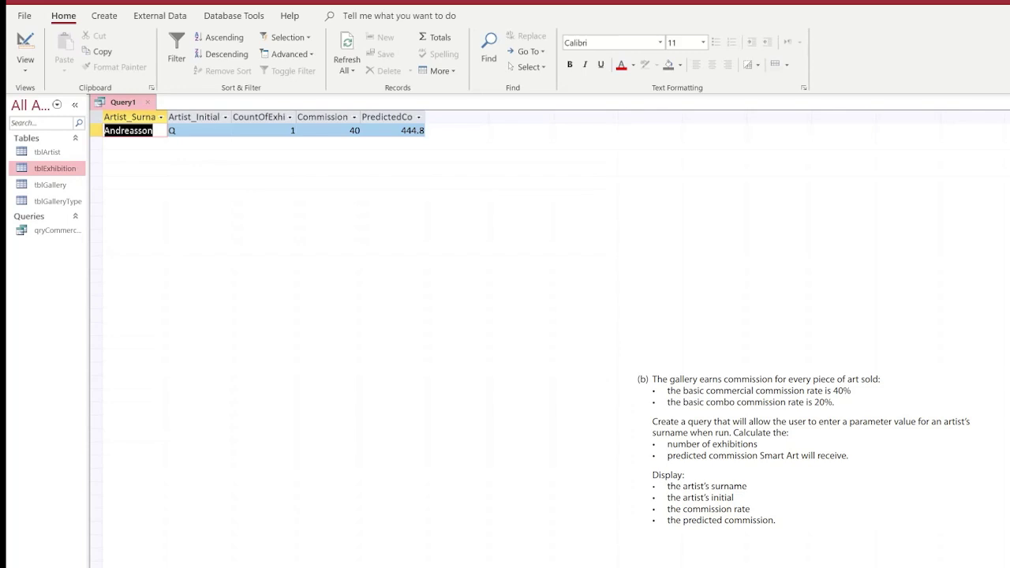
click(25, 40)
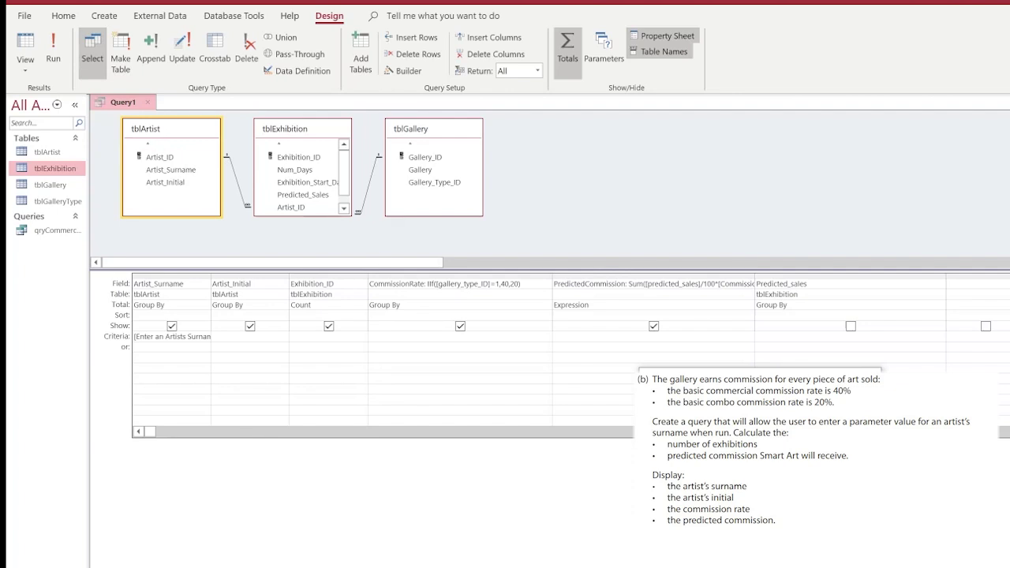
- Save the query as qryCommission and close it
key(ctrl+s)
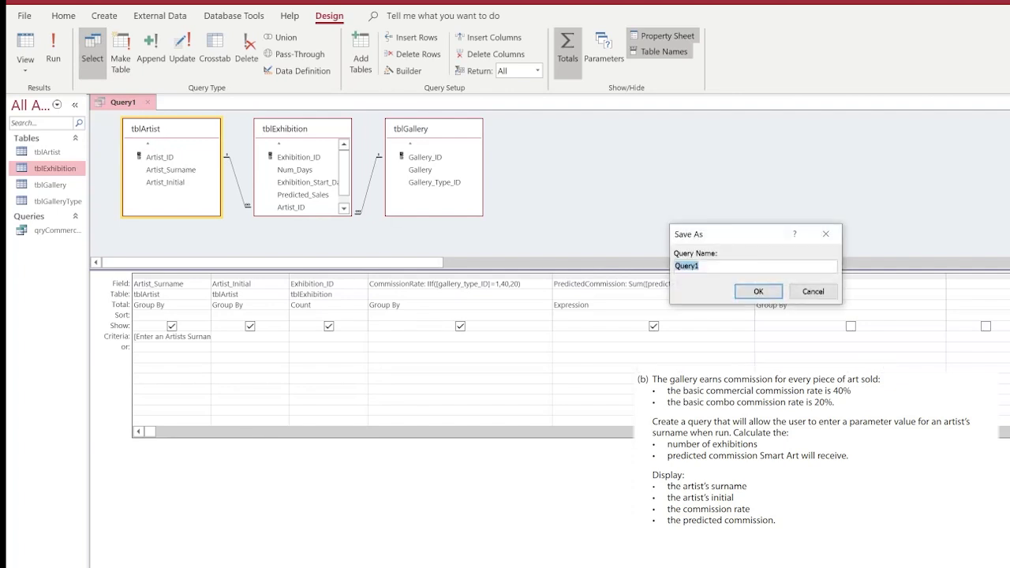
text(qryCommission)
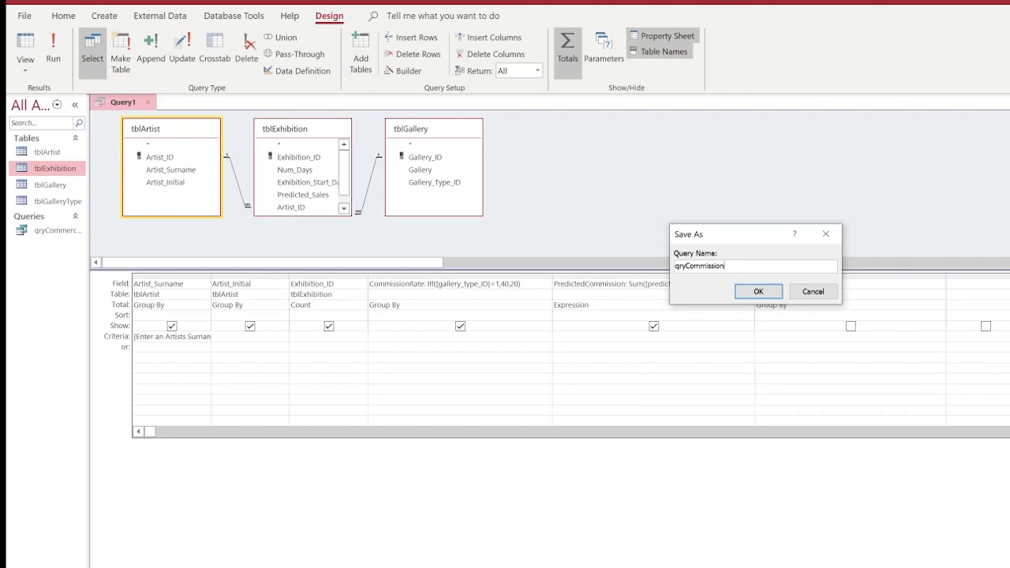
key(Return)
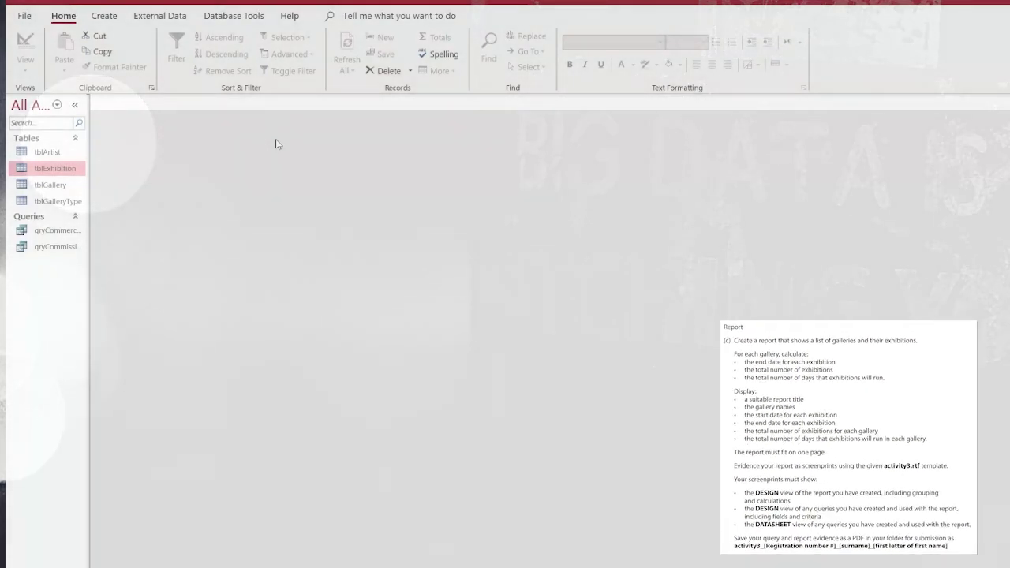
- Create a query in Design view with tblGallery and tblExhibition, and add the fields Gallery, Num_Days and Exhibition_Start_Date
click(107, 17)
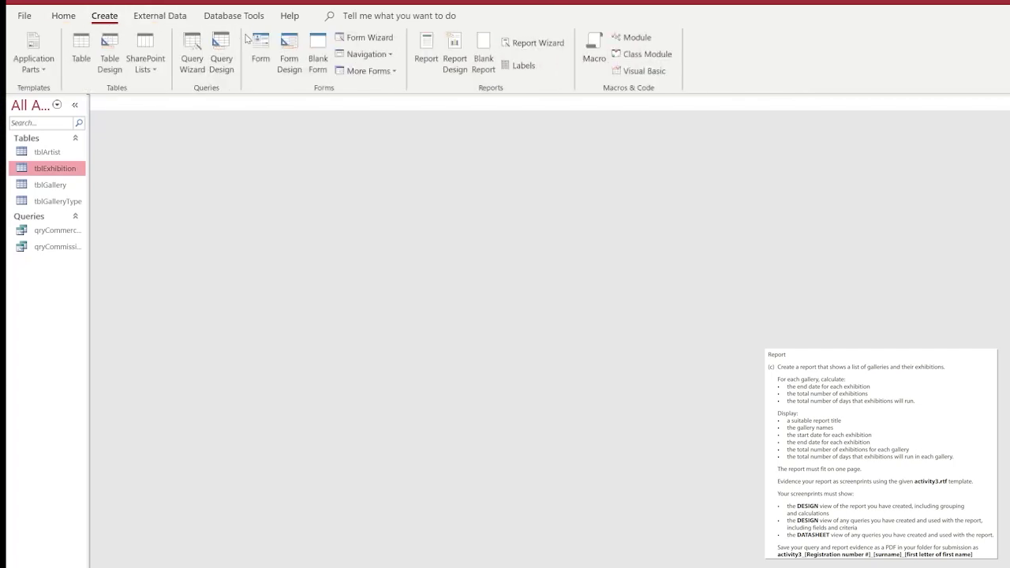
click(227, 44)
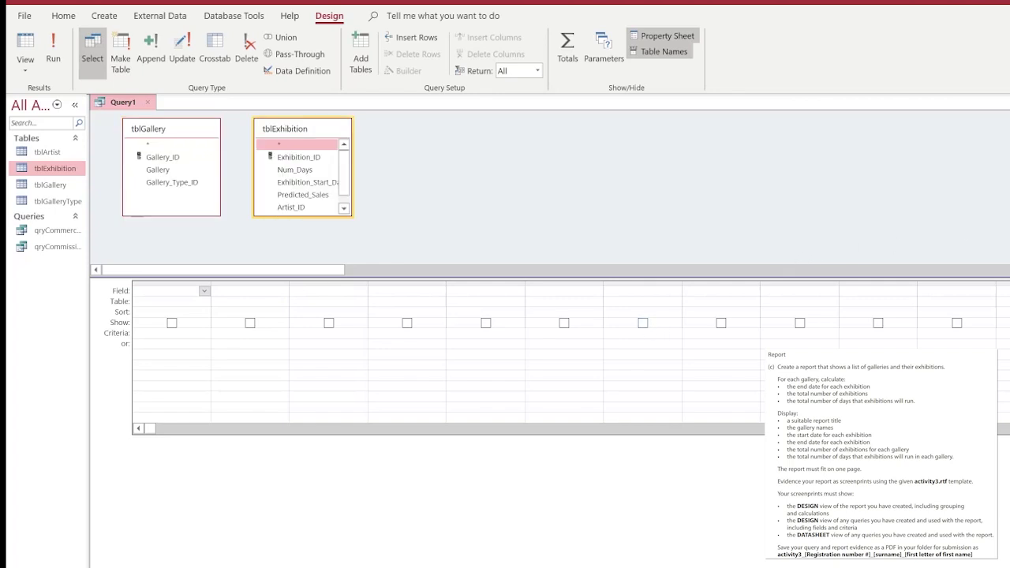
double_click(160, 170)
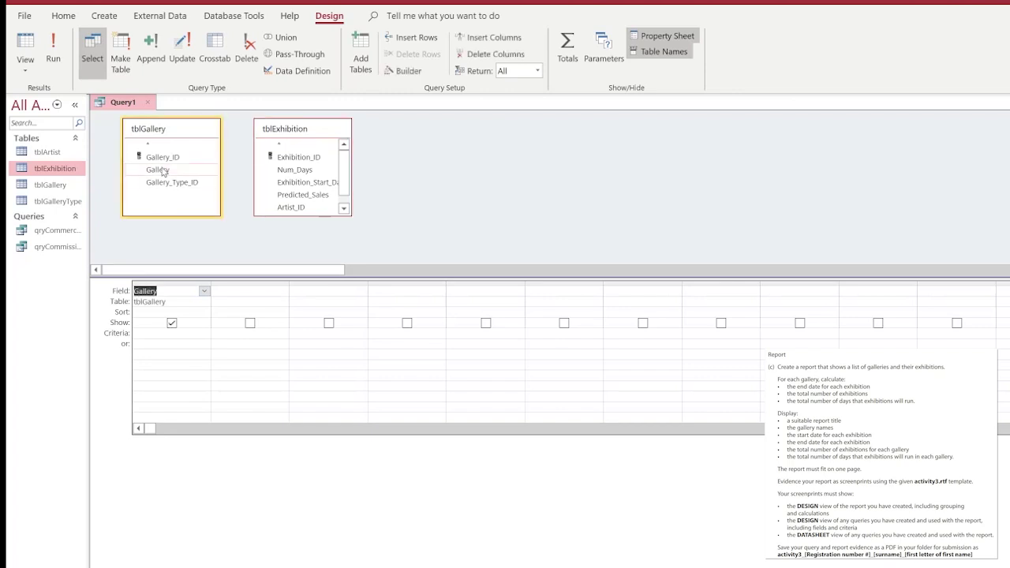
double_click(291, 171)
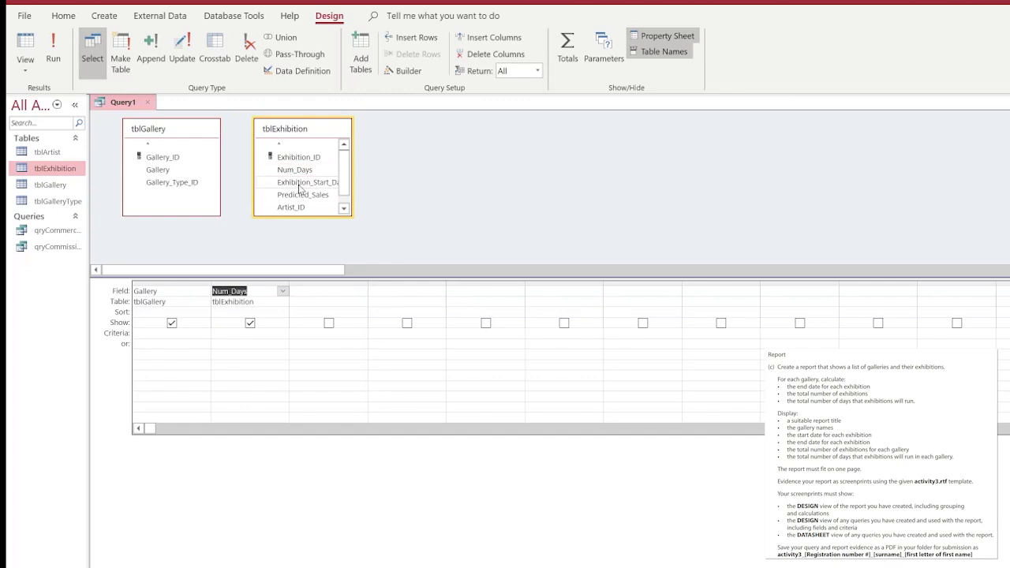
double_click(300, 183)
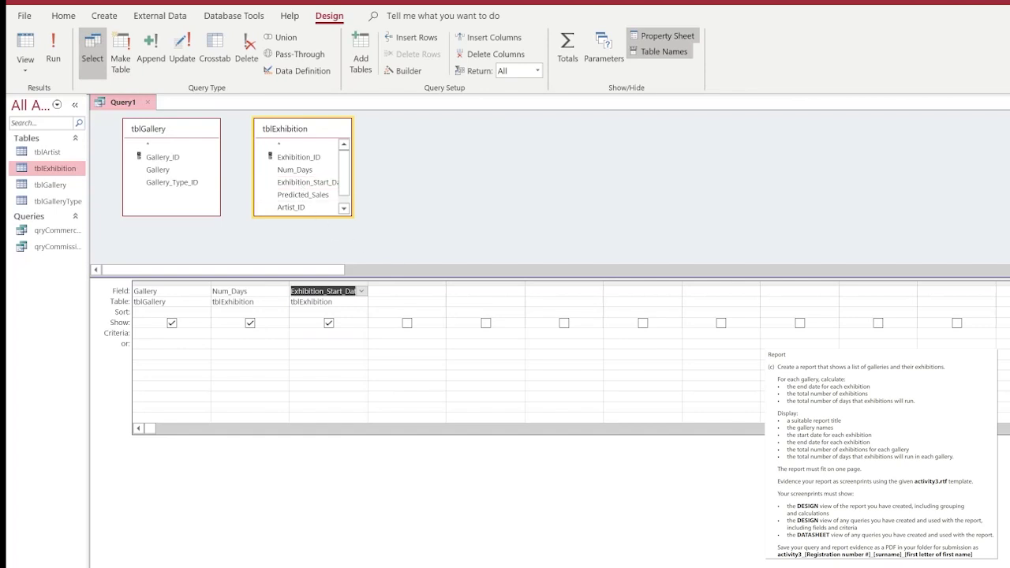
- Add a calculated EndDate field after Exhibition_Start_Date that adds [Num_Days] to the exhibition start date
click(403, 291)
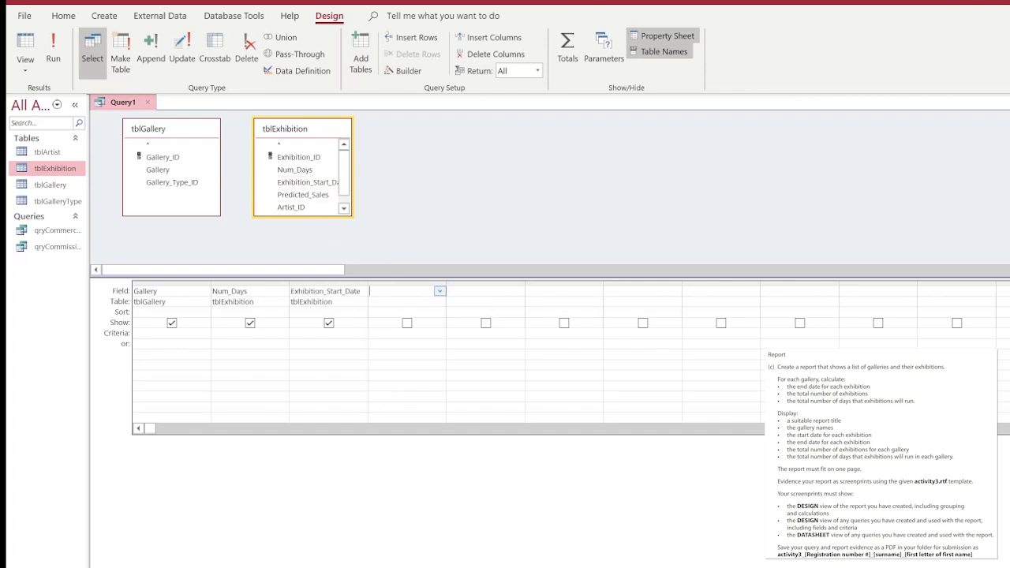
click(344, 209)
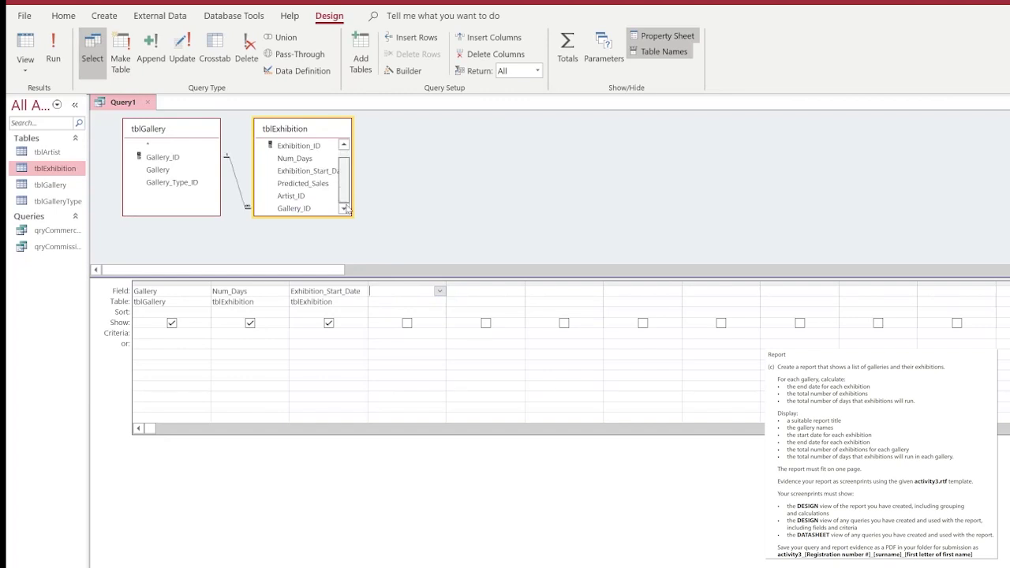
scroll(346, 208, up, 1)
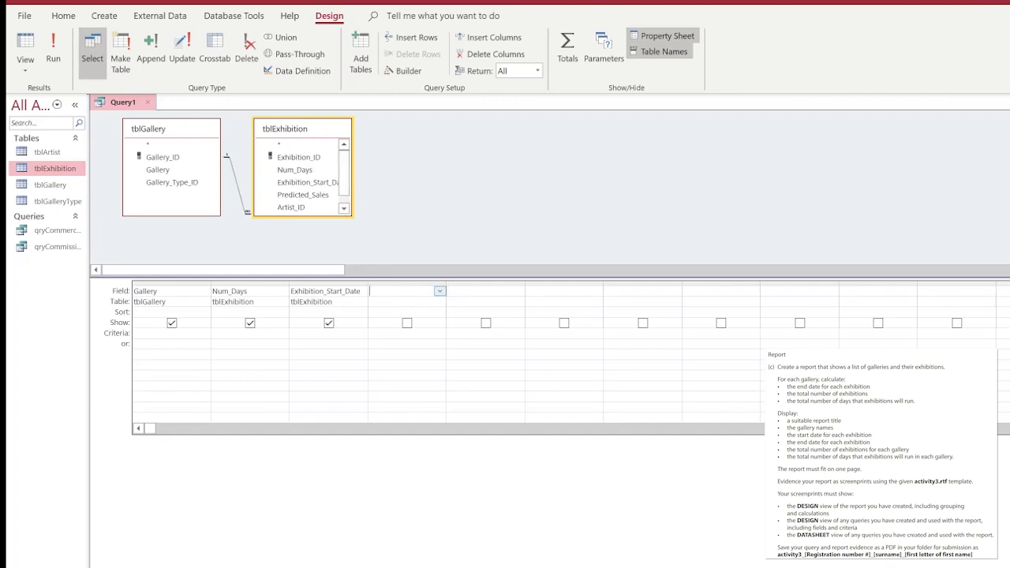
text(E)
text(nd)
text(Date)
text([e)
text(x)
text(ibition)
text(_start)
text(_date)
text(])
text(+)
text([Num_)
text(Days)
text(])
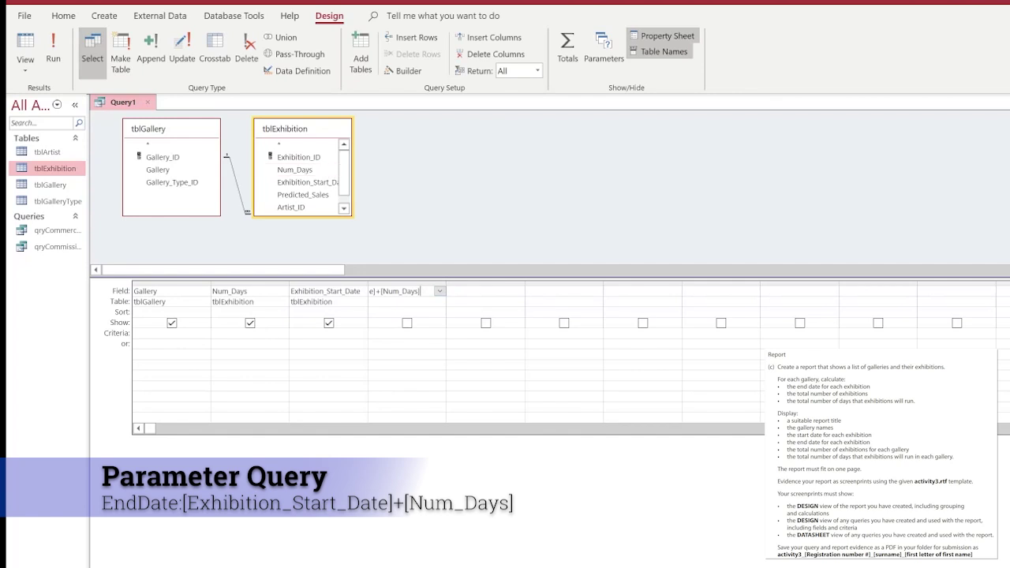
key(Home)
- Turn on totals for the query, set EndDate's total to Expression, and try to run the query
click(568, 47)
click(440, 312)
click(394, 415)
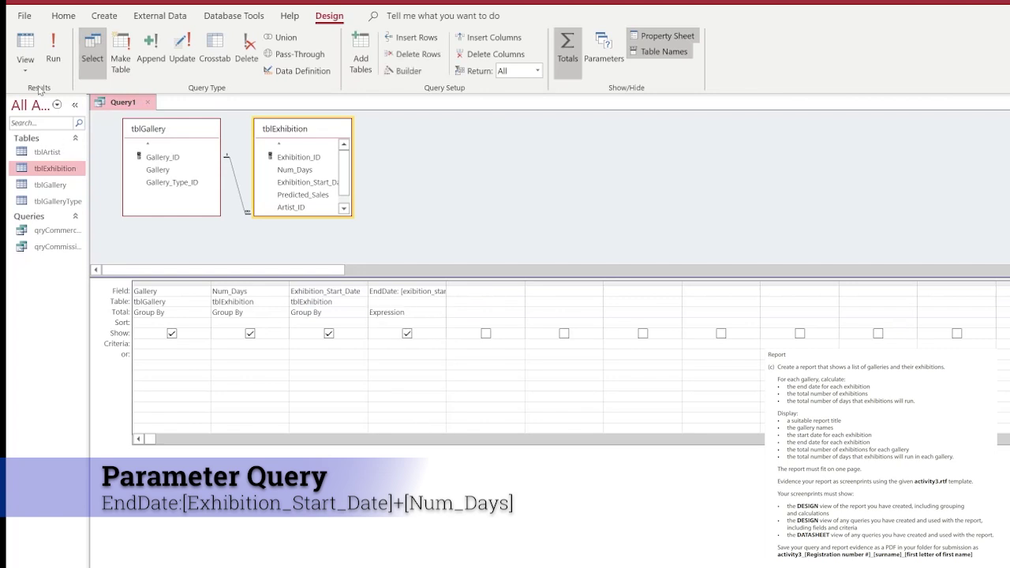
click(51, 50)
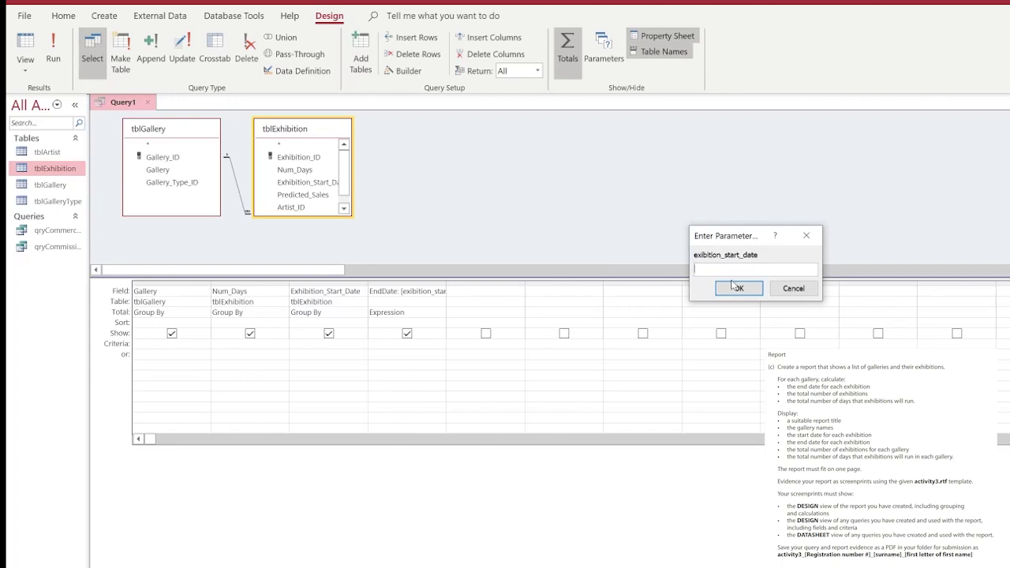
click(780, 288)
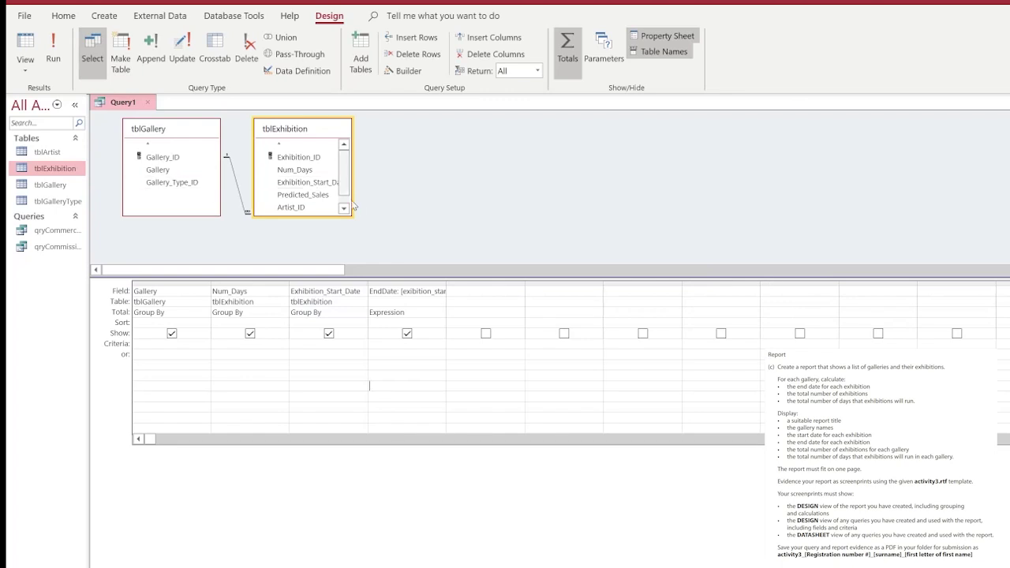
- Widen the tblExhibition field list and the EndDate column, and correct the expression to [exhibition_start_date]+[Num_Days]
drag(352, 214, 386, 212)
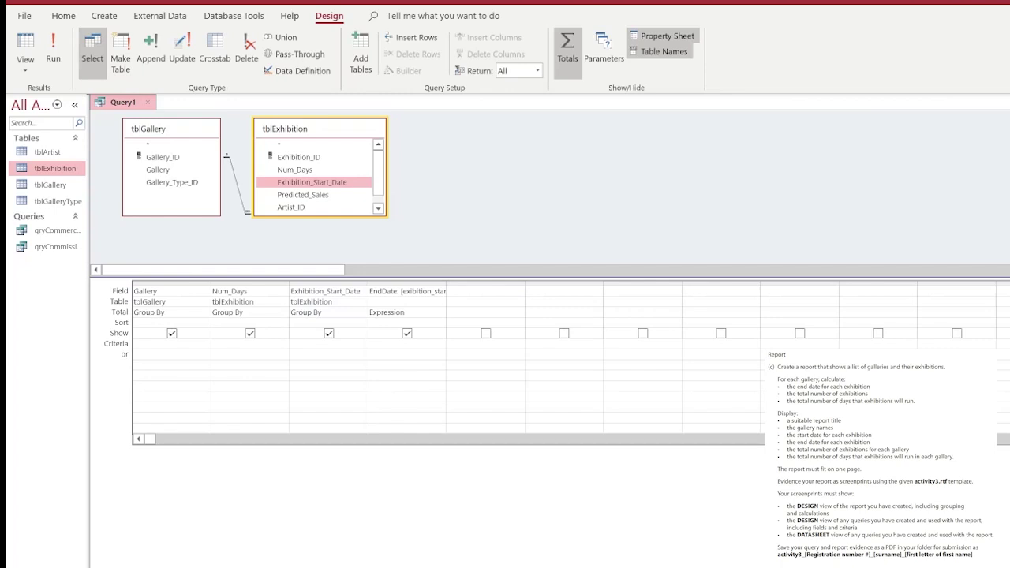
click(407, 291)
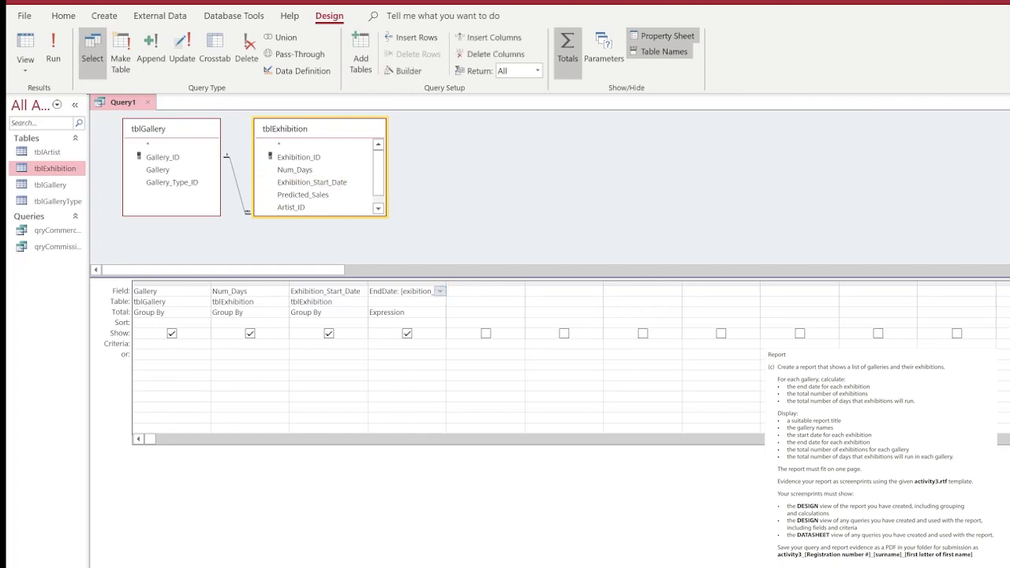
drag(447, 288, 522, 287)
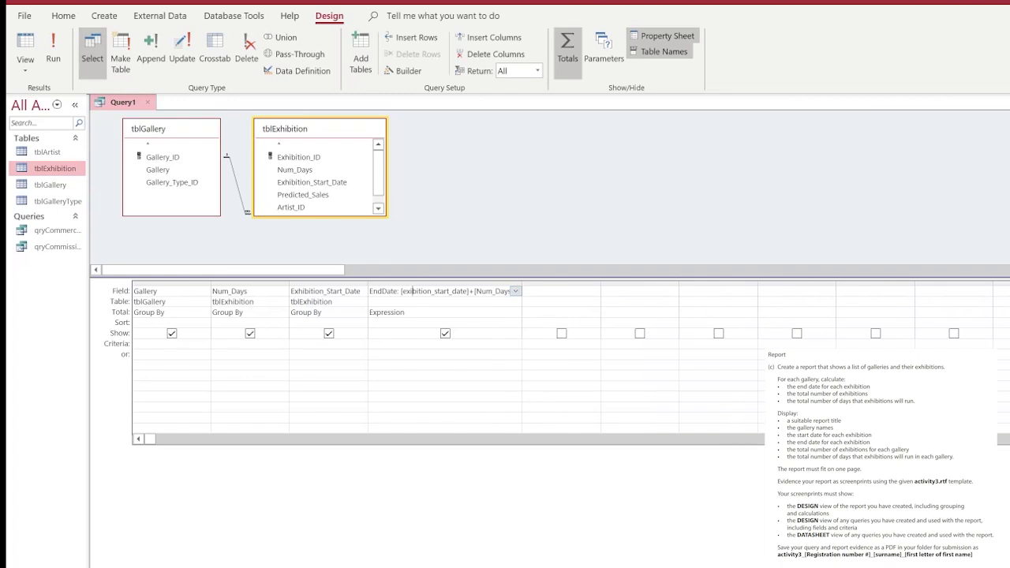
click(410, 291)
text(h)
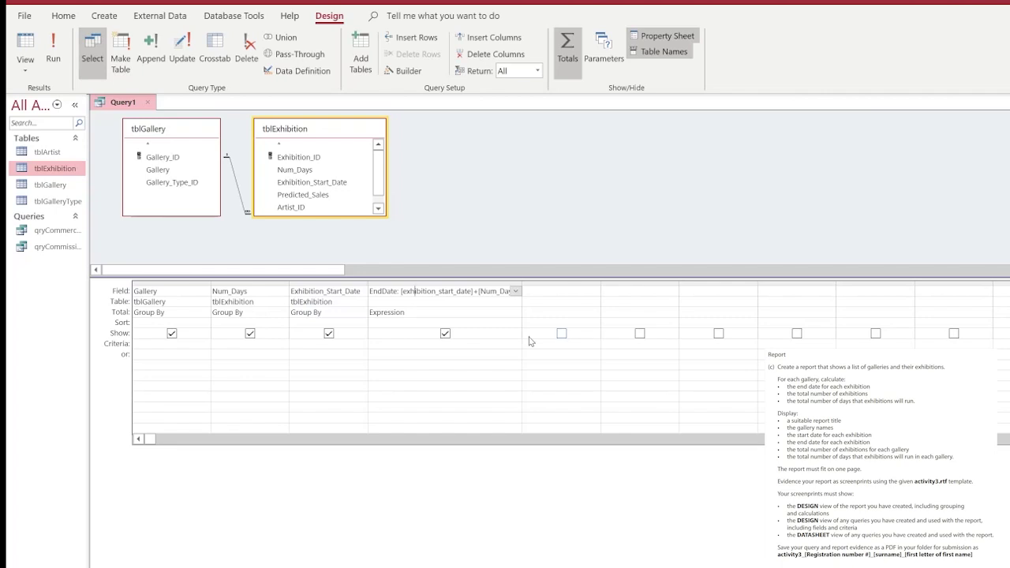
key(Tab)
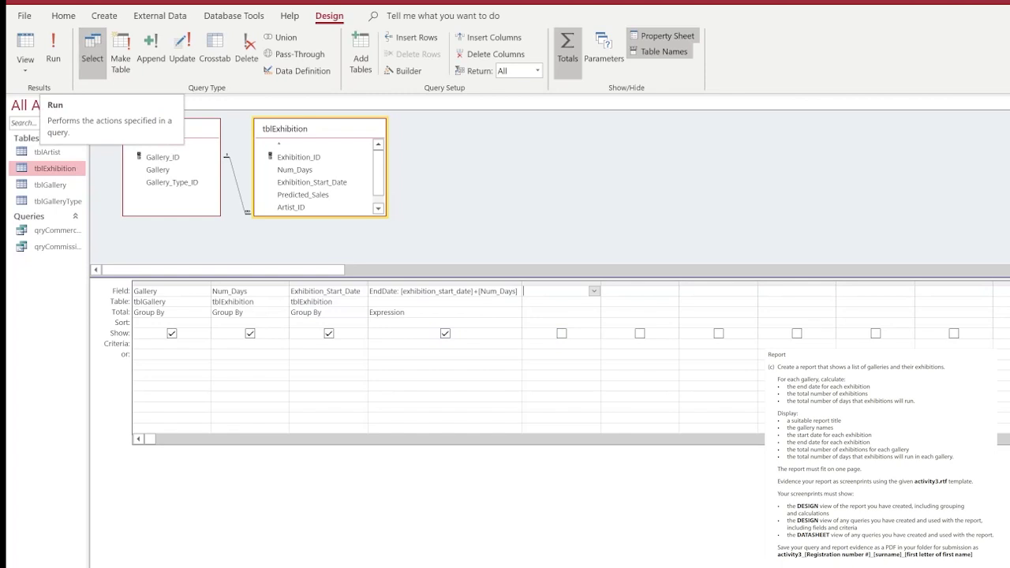
- Run the query and widen the Gallery column to fit the full gallery names
click(55, 49)
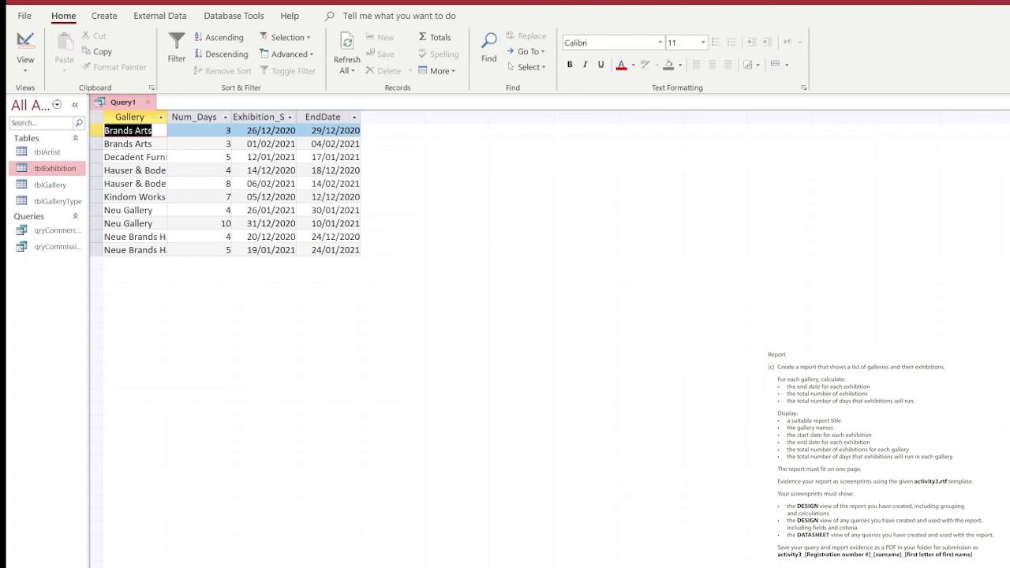
drag(166, 117, 199, 117)
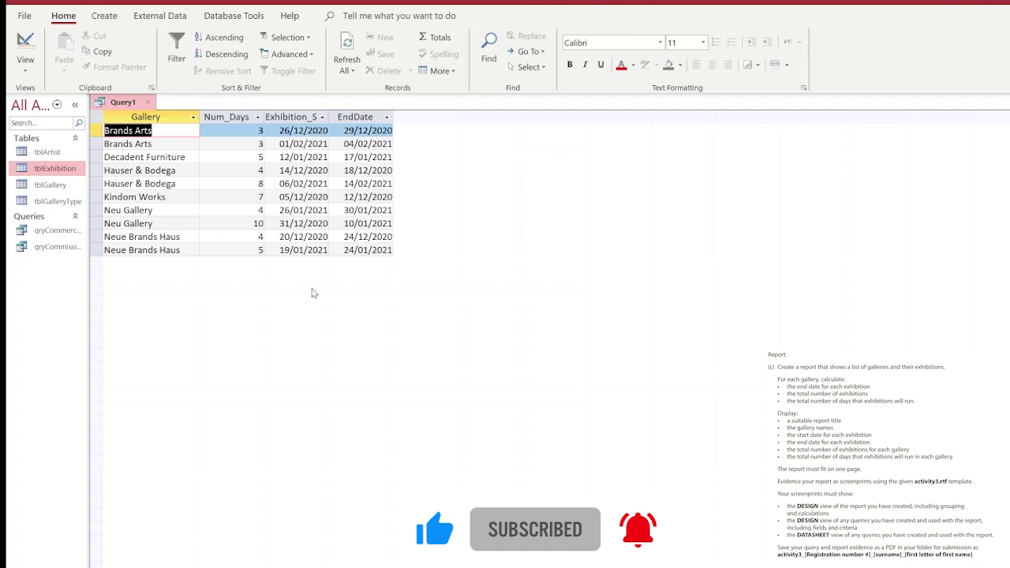
- Close the query and save it as qryEndDates
click(148, 103)
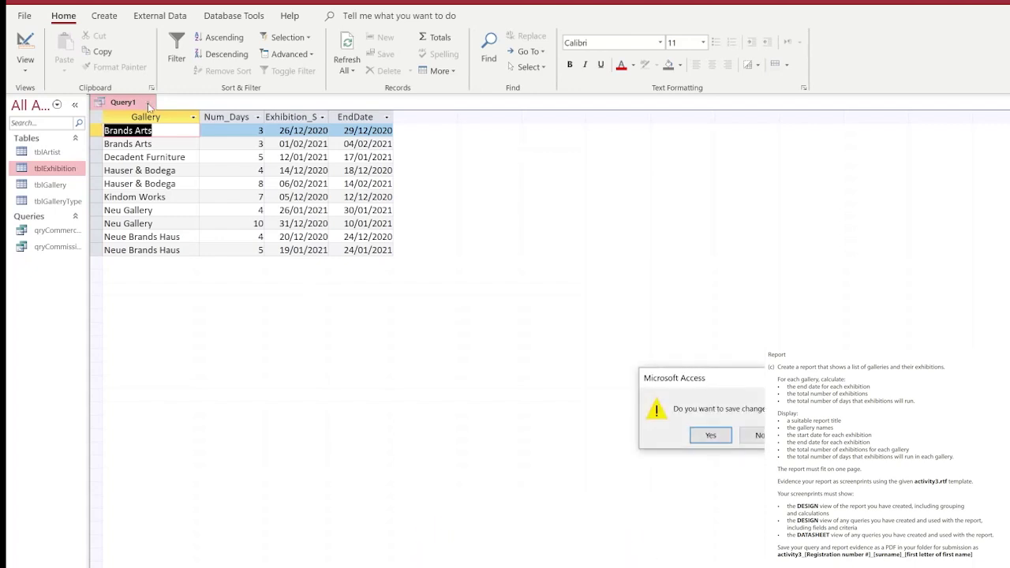
click(712, 436)
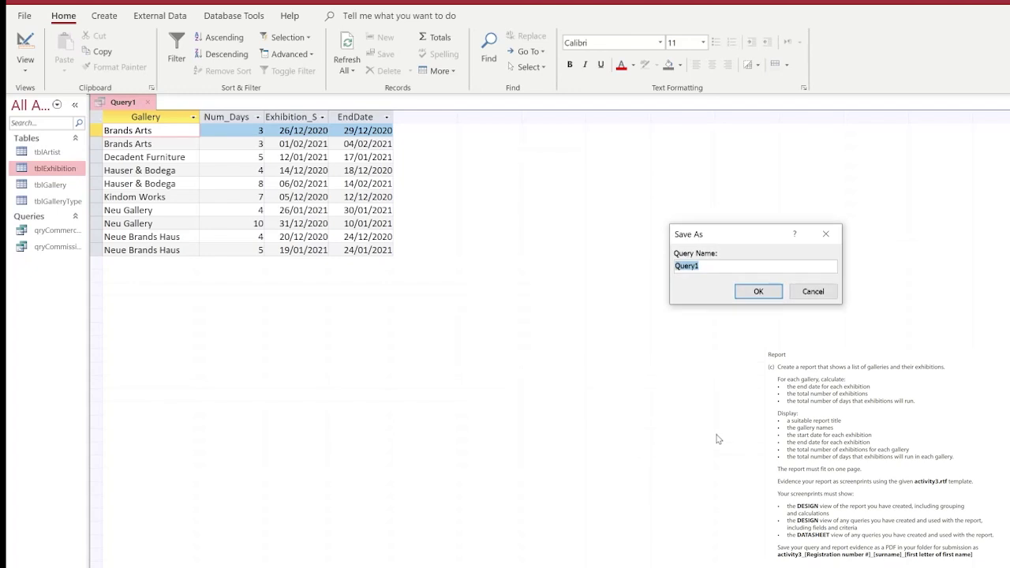
text(qryEndDates)
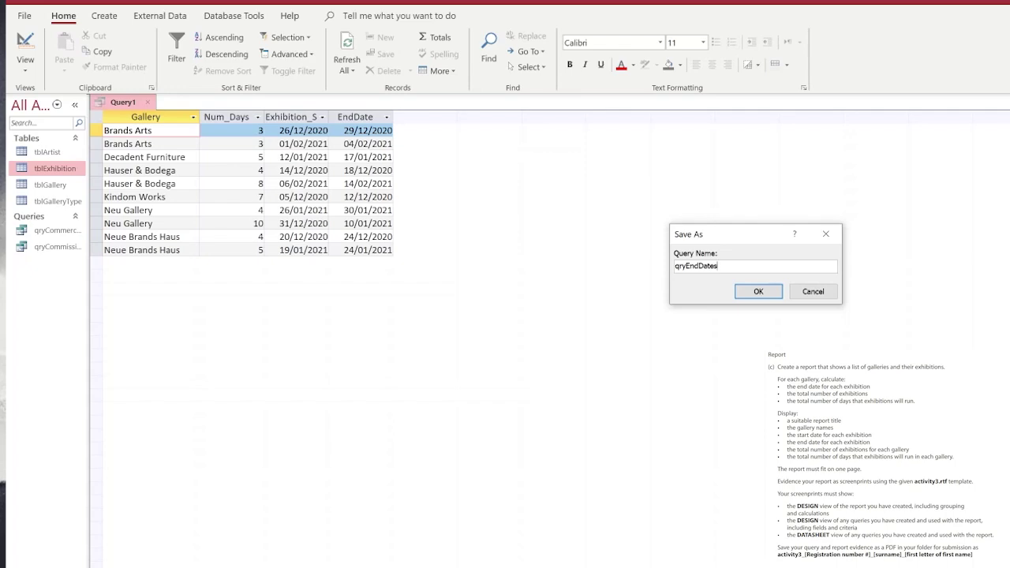
key(Return)
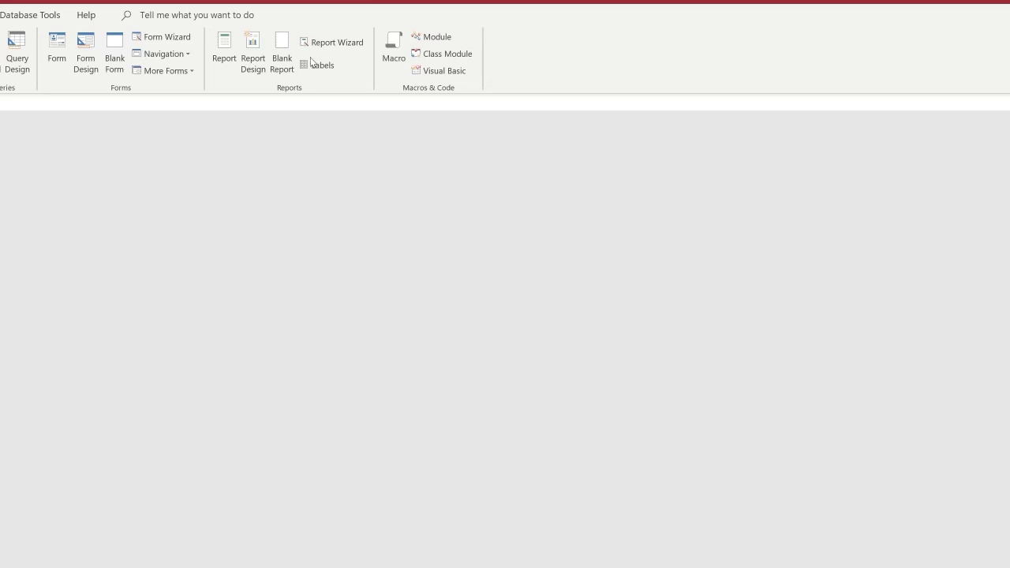
- Start a Report Wizard report from qryEndDates, including Gallery, Num_Days, Exhibition_Start_Date and EndDate
click(307, 46)
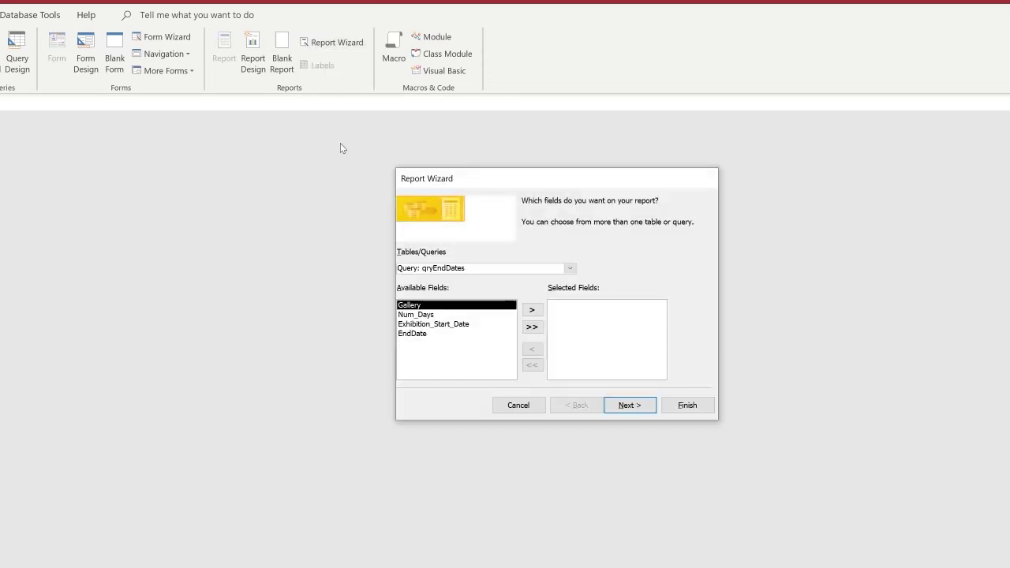
click(570, 268)
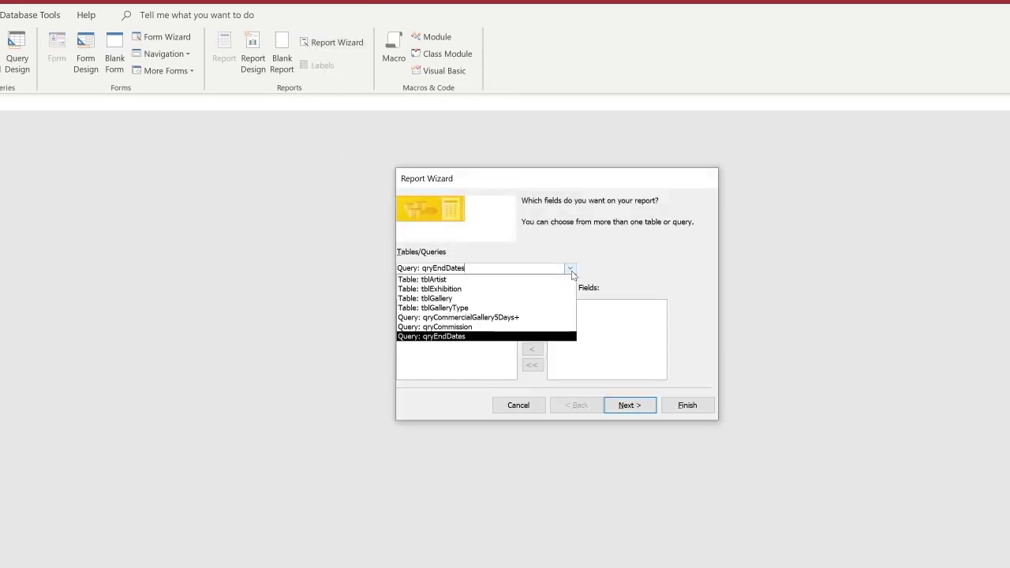
click(458, 336)
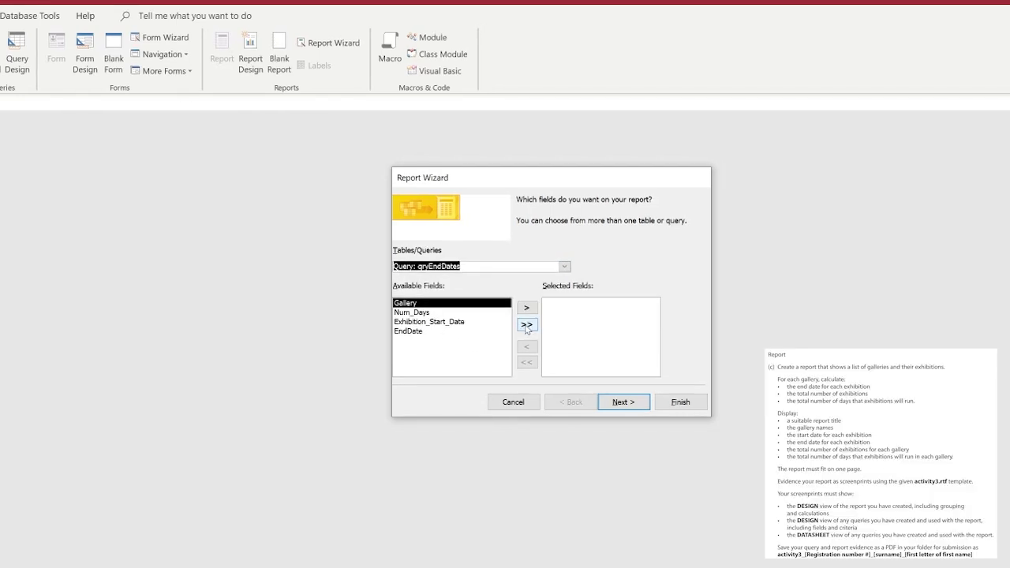
click(532, 310)
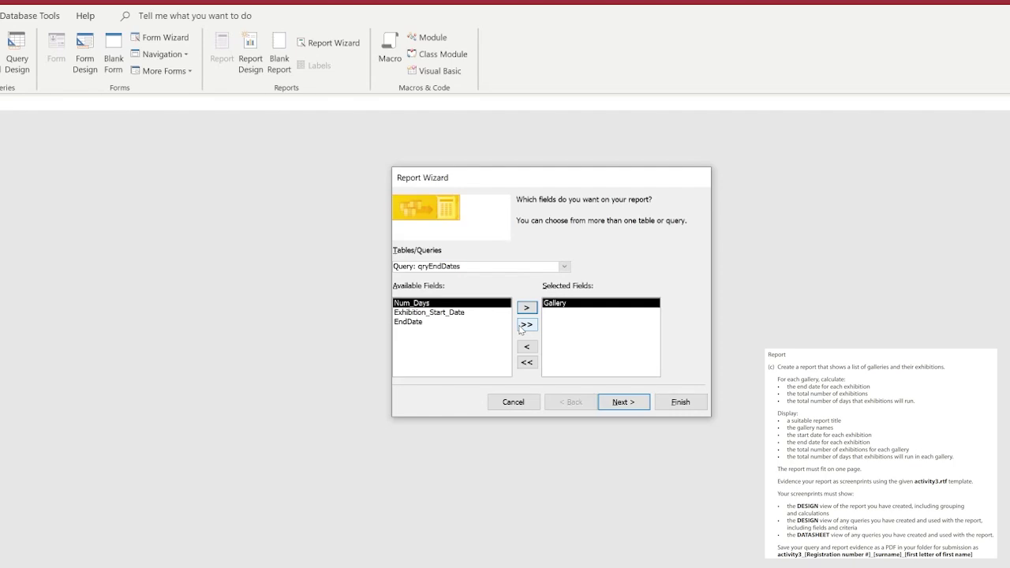
click(520, 328)
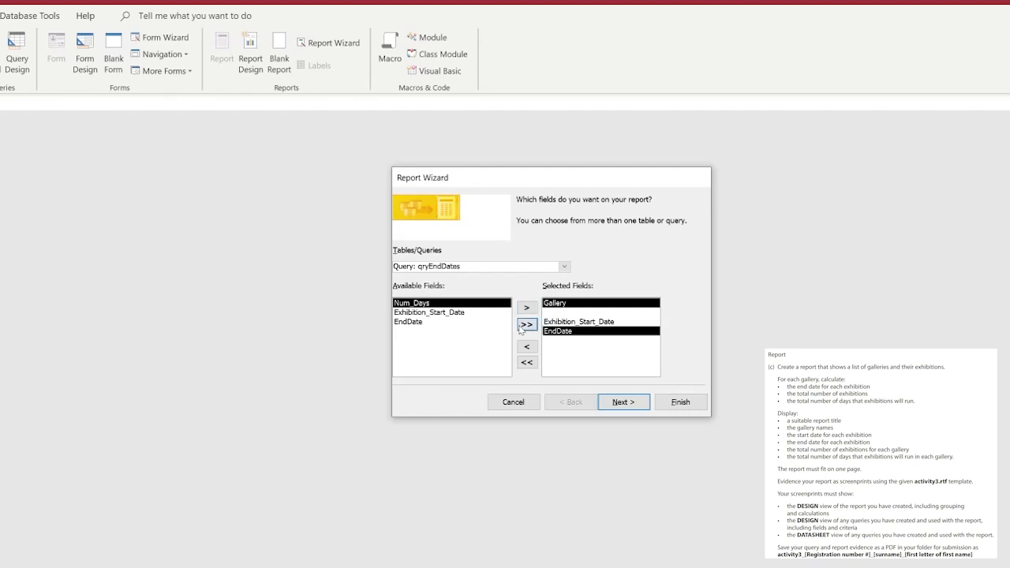
click(631, 404)
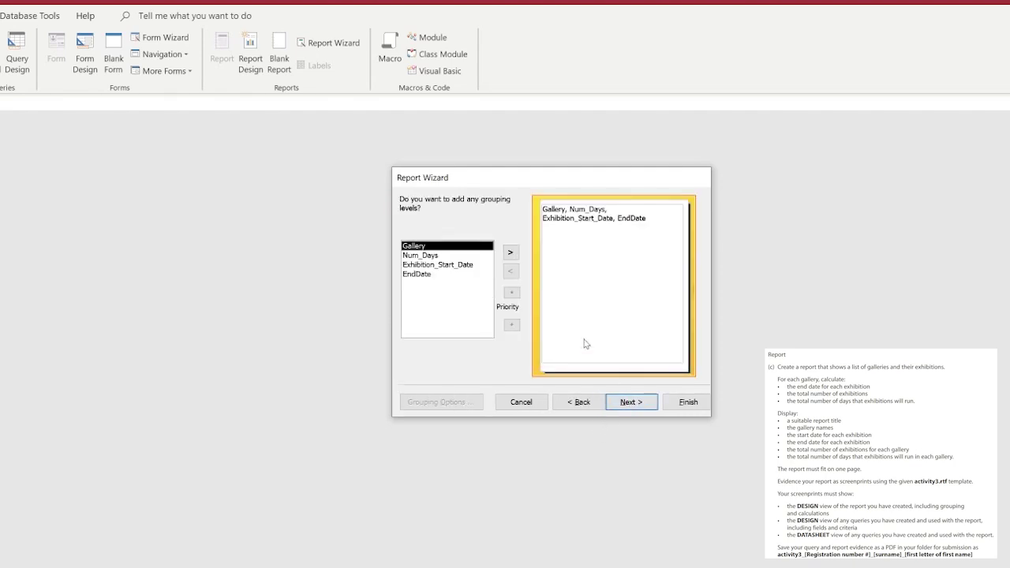
- Group the report by Gallery, without sorting, and lay it out in landscape orientation
click(510, 252)
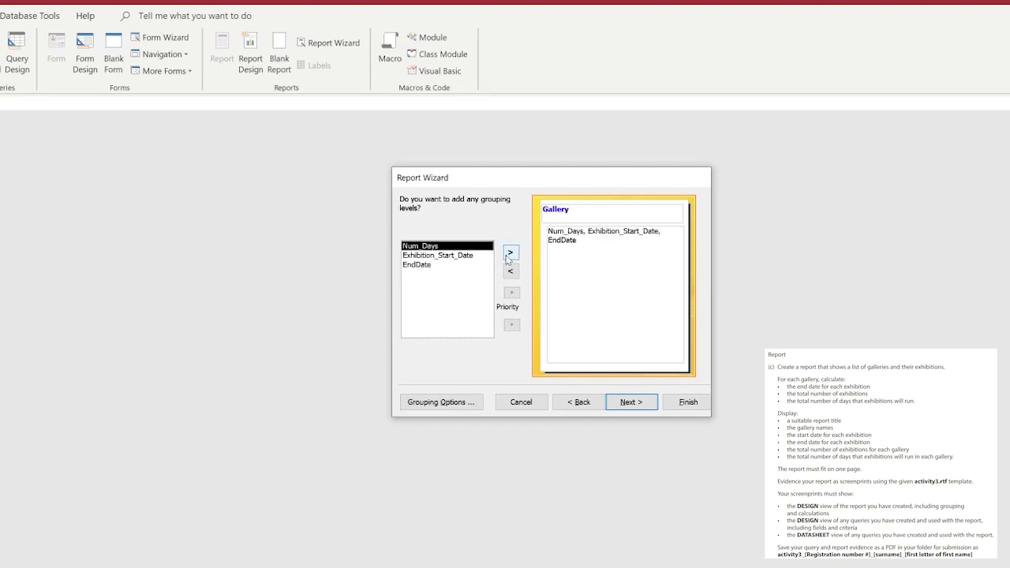
click(629, 404)
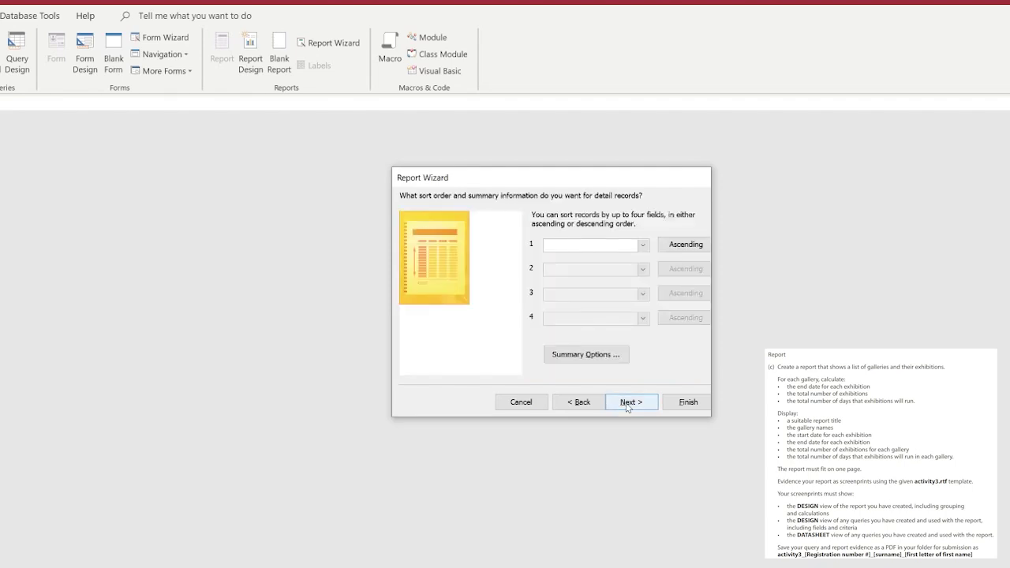
click(627, 404)
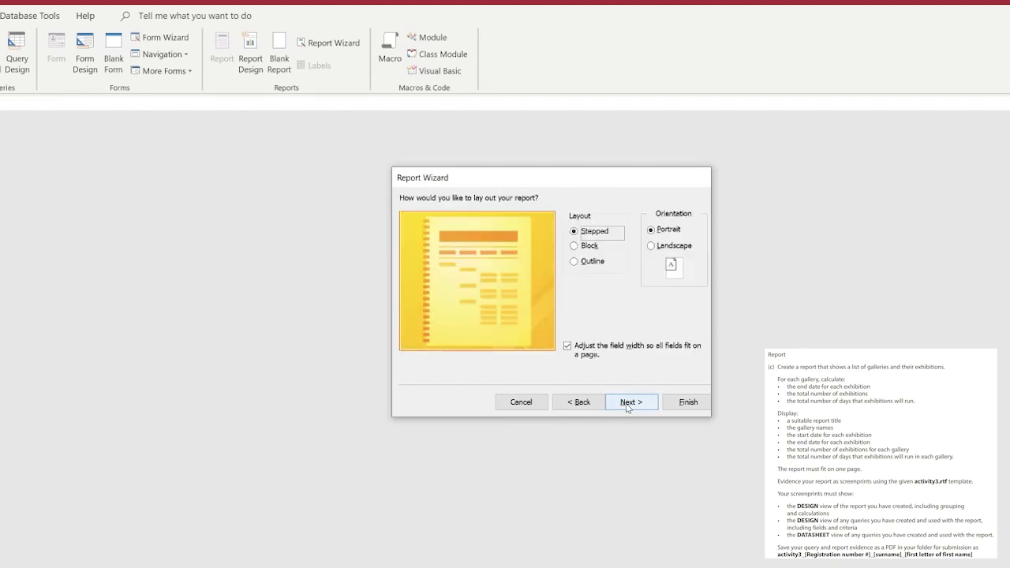
click(656, 246)
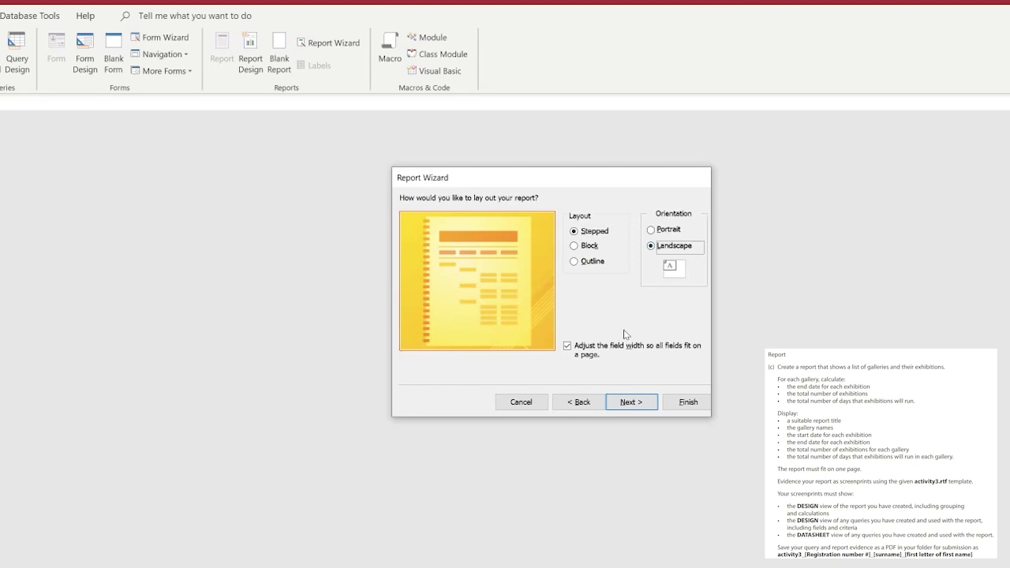
click(631, 408)
- Title the report rptExhibitionDetails and finish the wizard with the option to modify the report's design
click(548, 331)
drag(552, 215, 498, 219)
text(rptE)
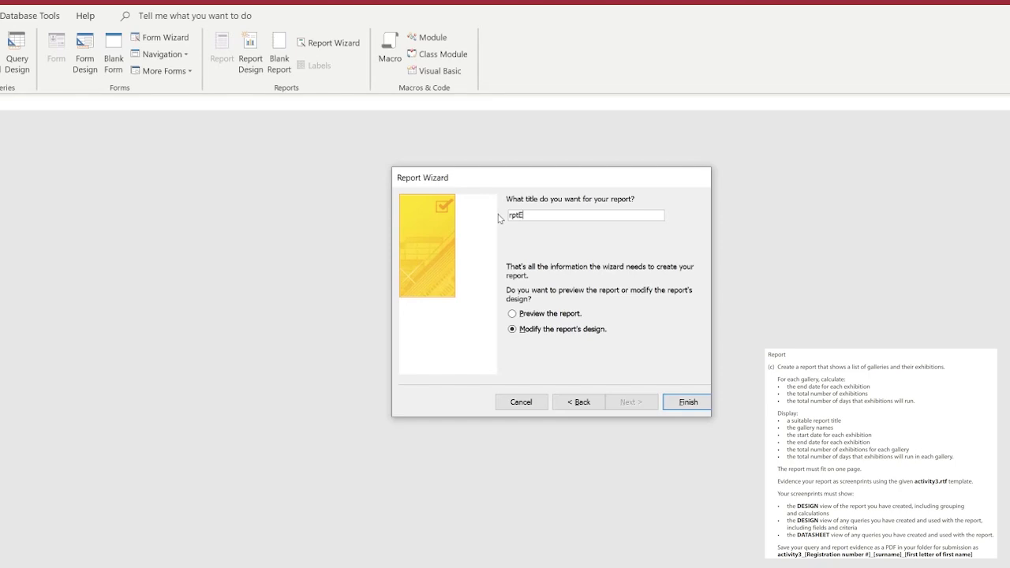
text(xhibitionDetails)
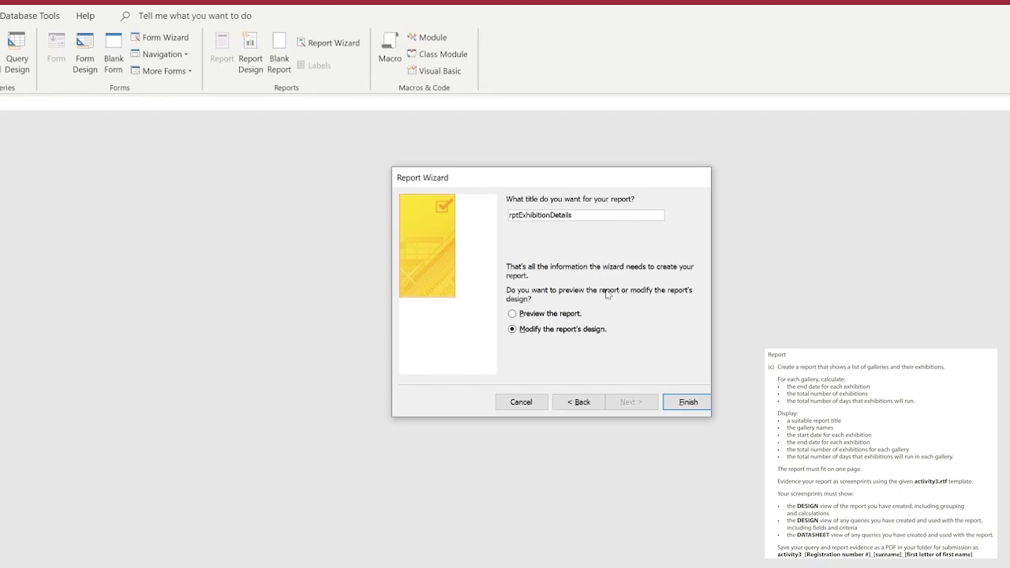
click(686, 404)
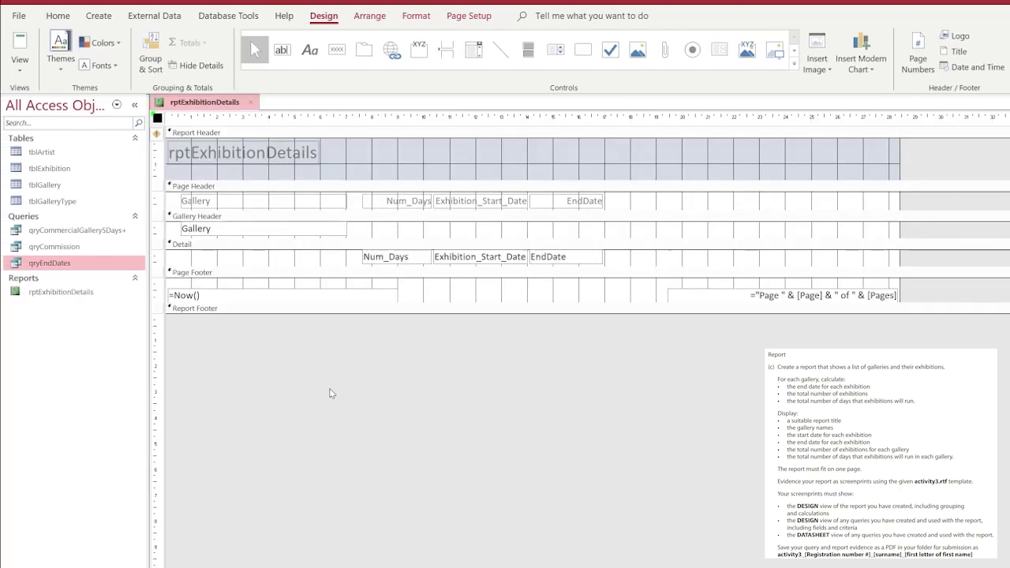
- View the report in Report View to check its layout, and return to Design View
click(21, 33)
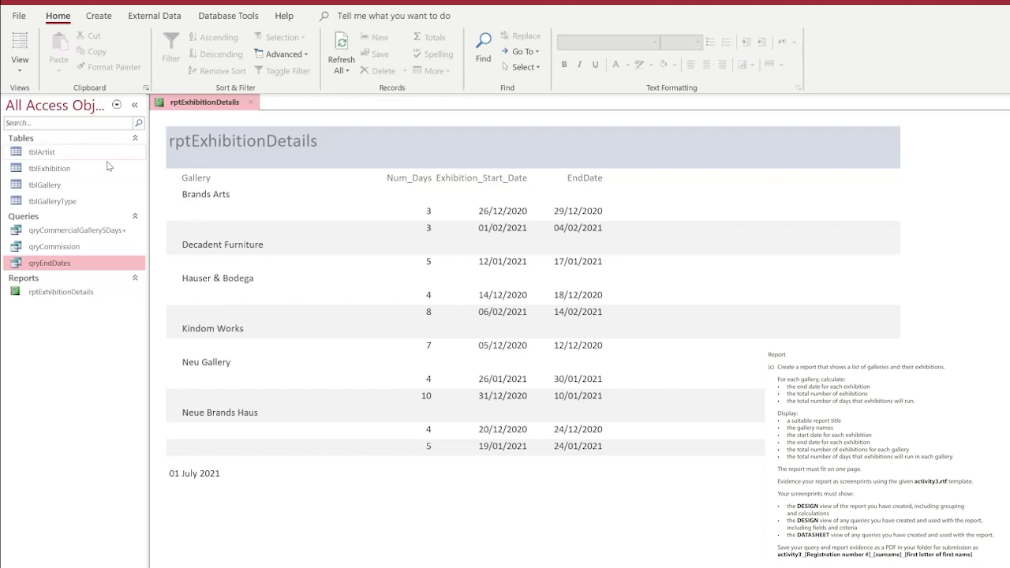
click(19, 67)
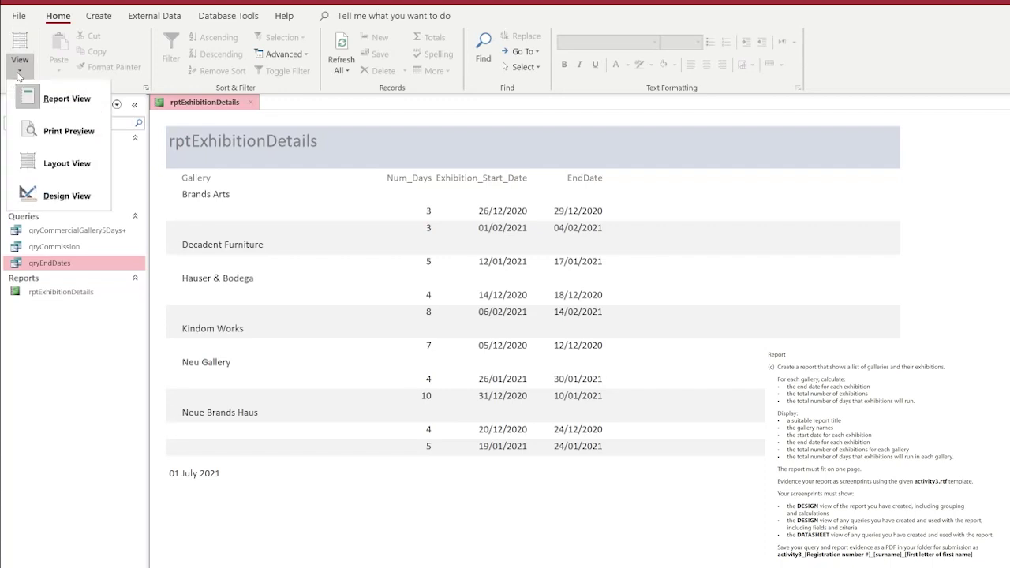
click(57, 197)
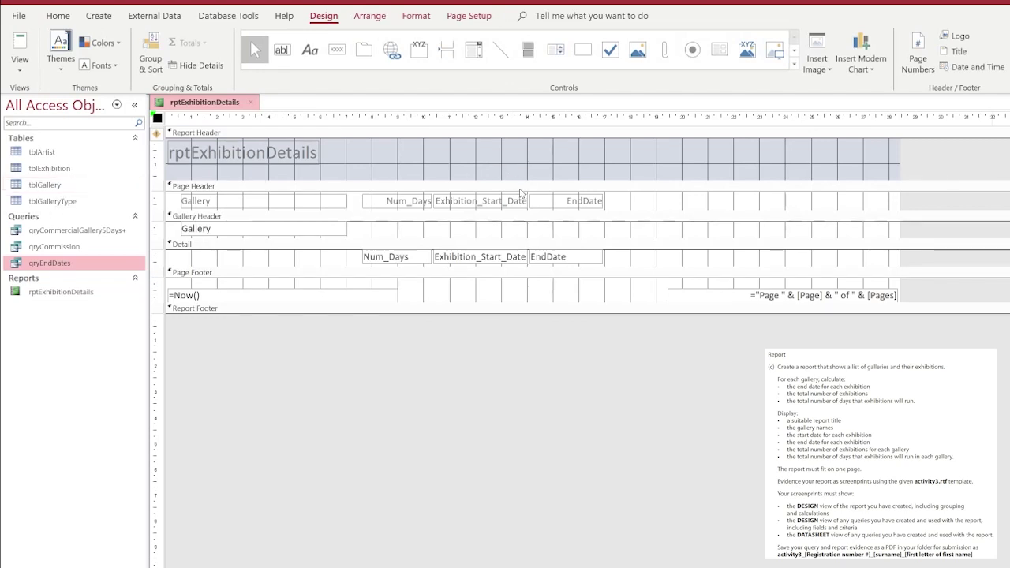
- Open the report's grouping and sorting options and give the Gallery group a footer section
right_click(361, 248)
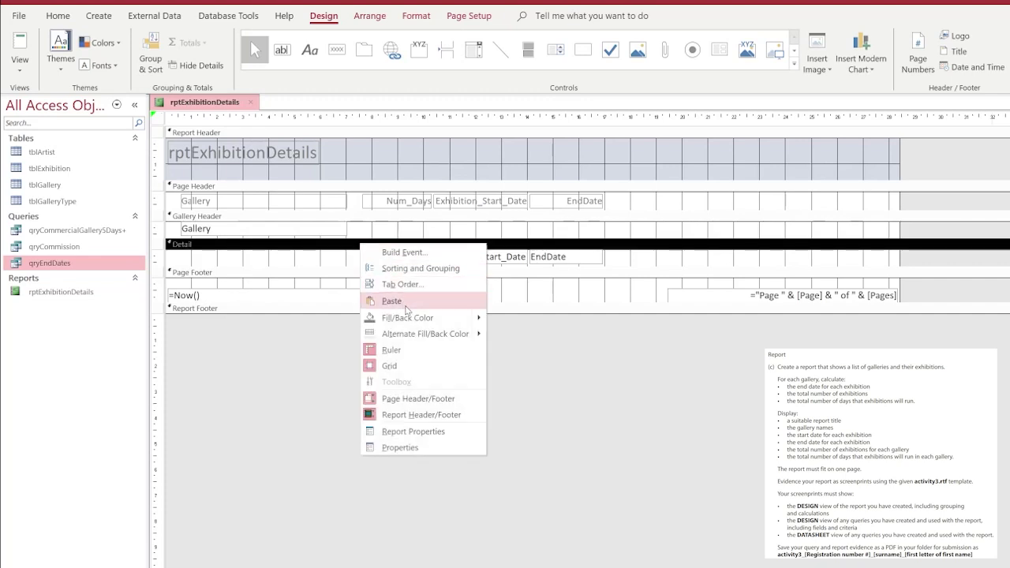
click(442, 268)
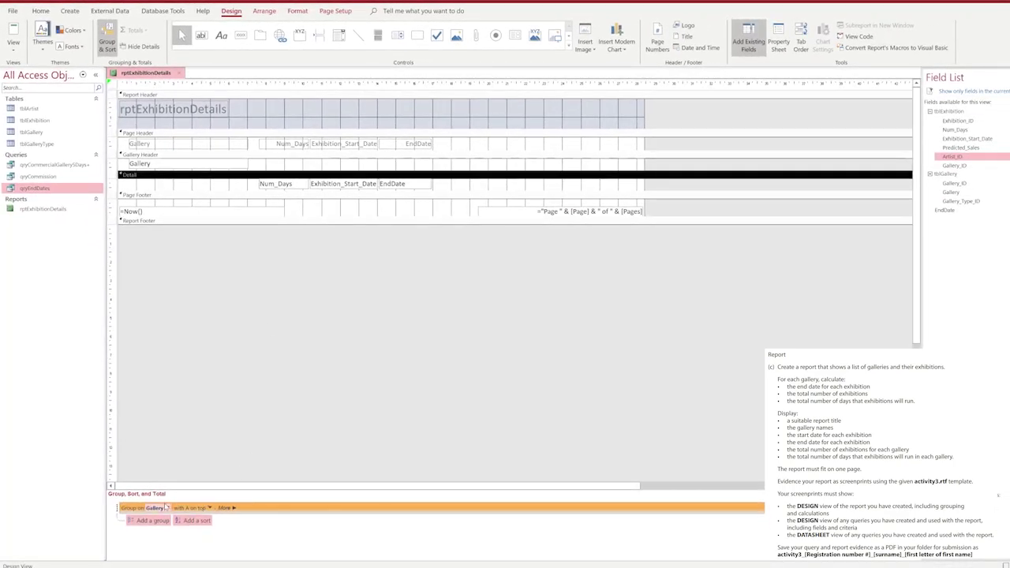
click(231, 509)
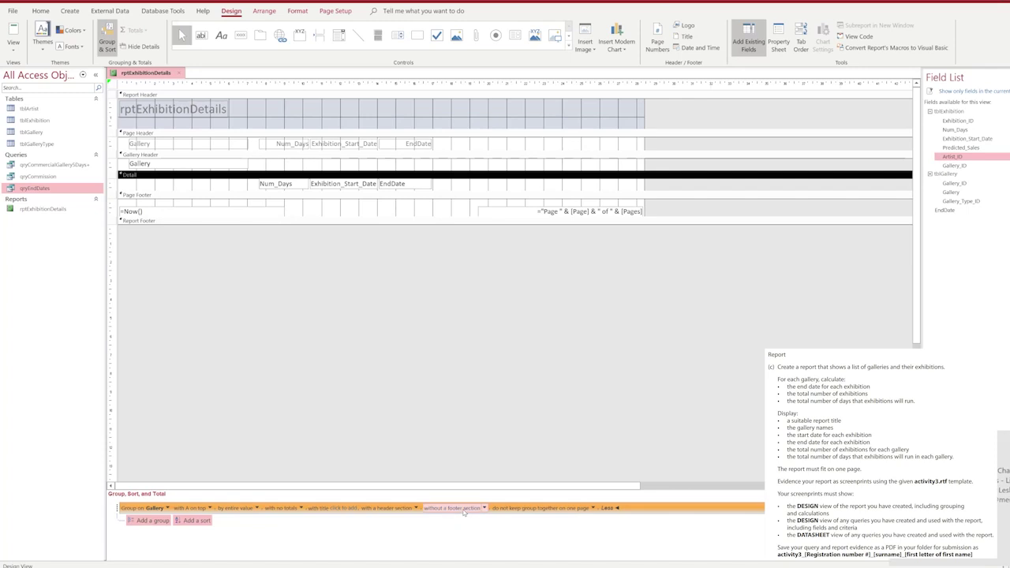
click(484, 508)
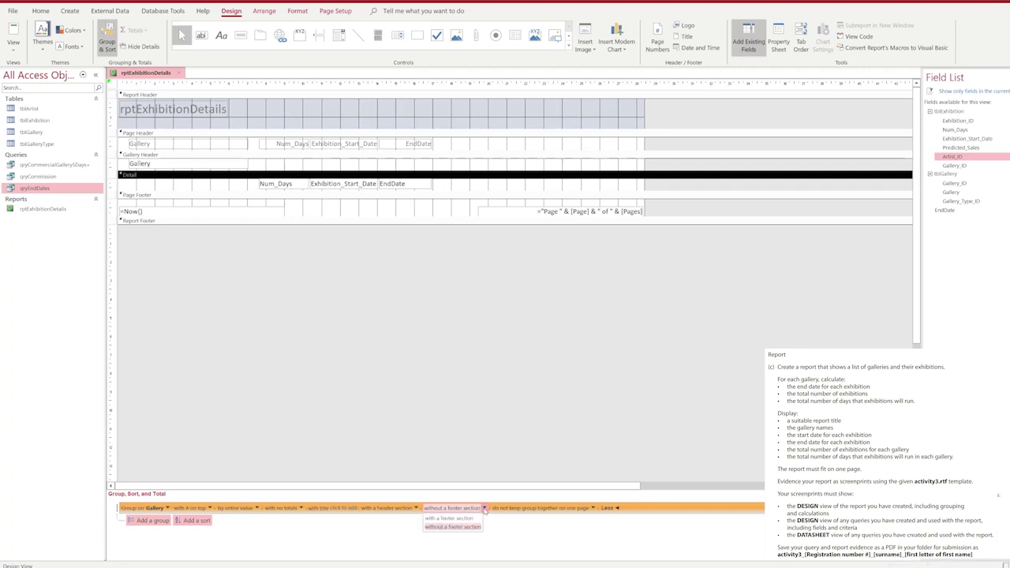
click(457, 518)
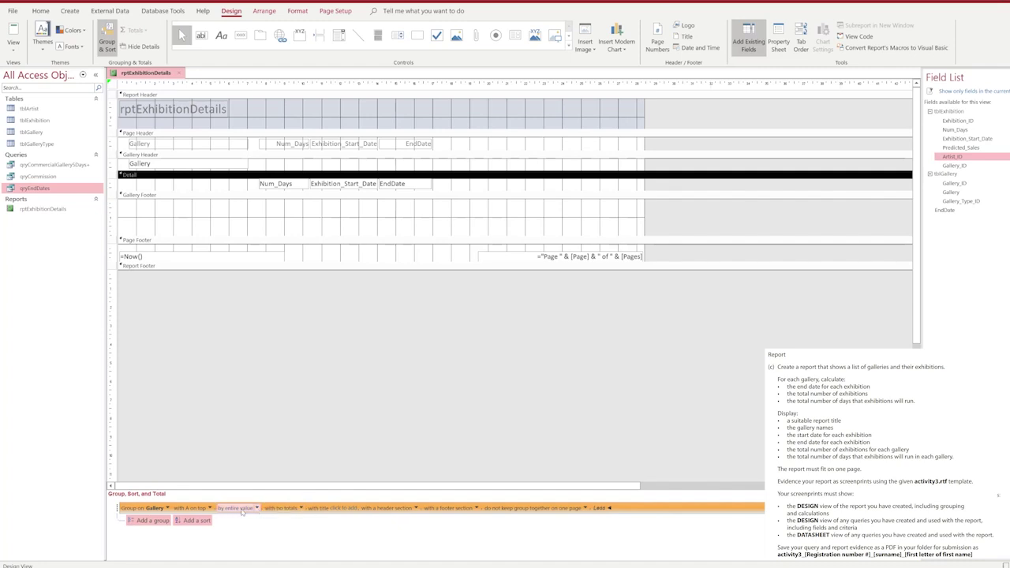
- Add a Count Values subtotal on Gallery to the group footer and move its box right to sit below the detail fields
click(300, 508)
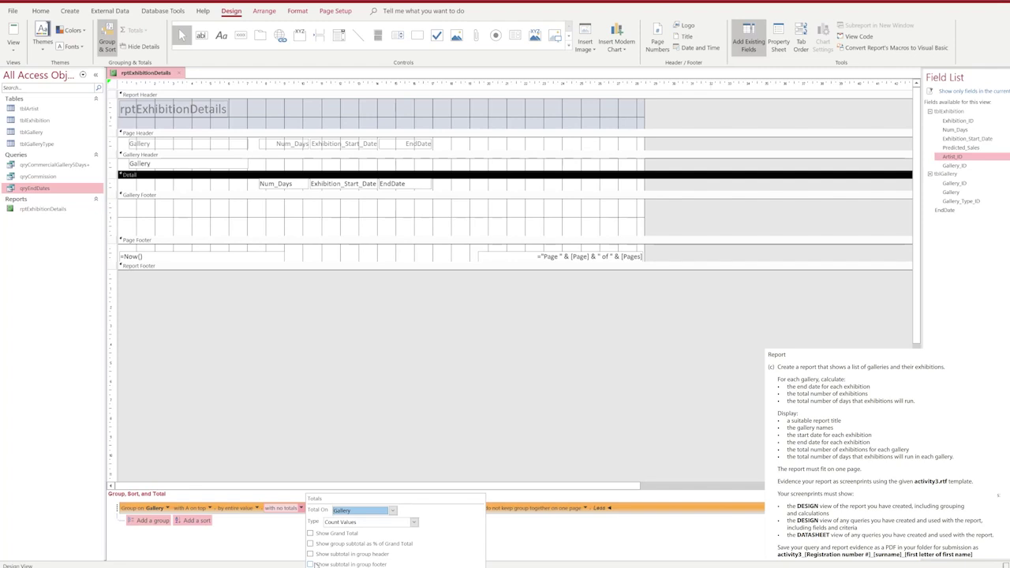
click(311, 565)
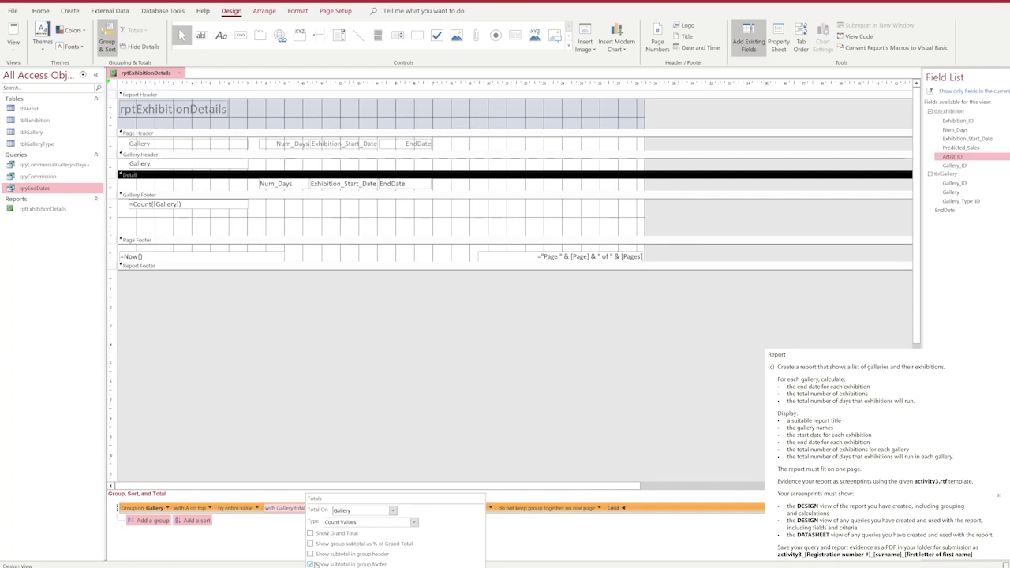
click(275, 542)
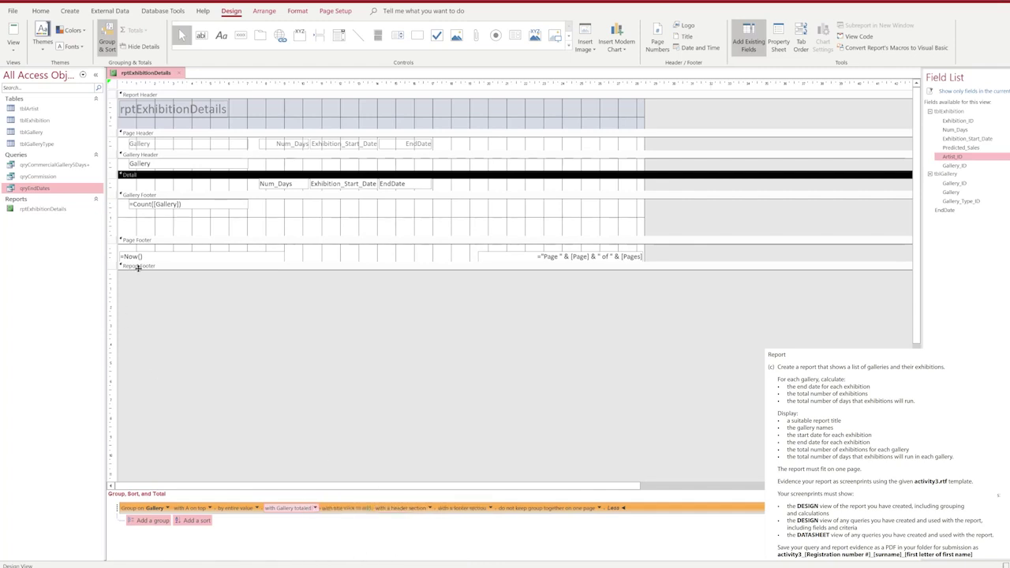
click(207, 208)
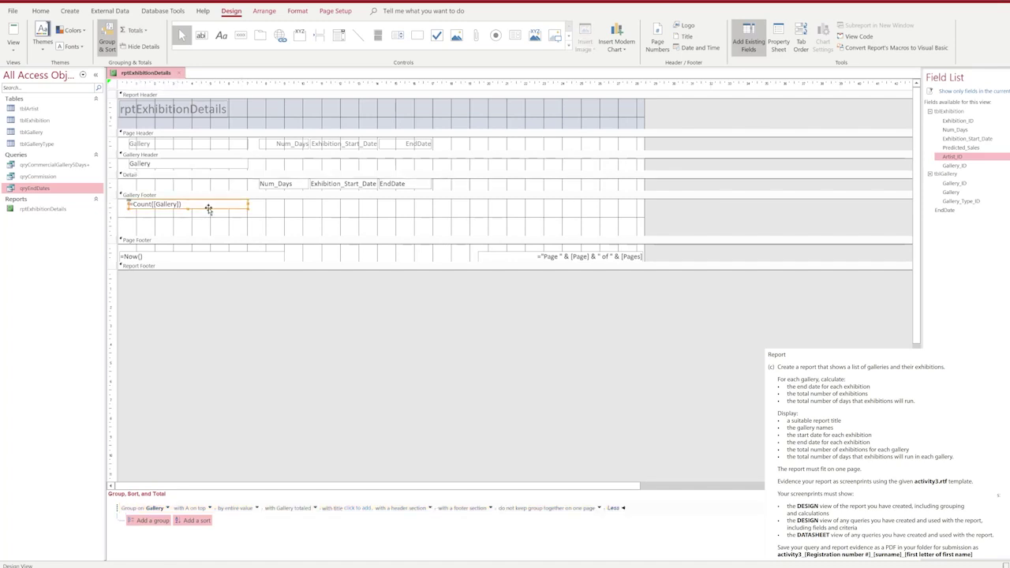
drag(208, 210, 344, 213)
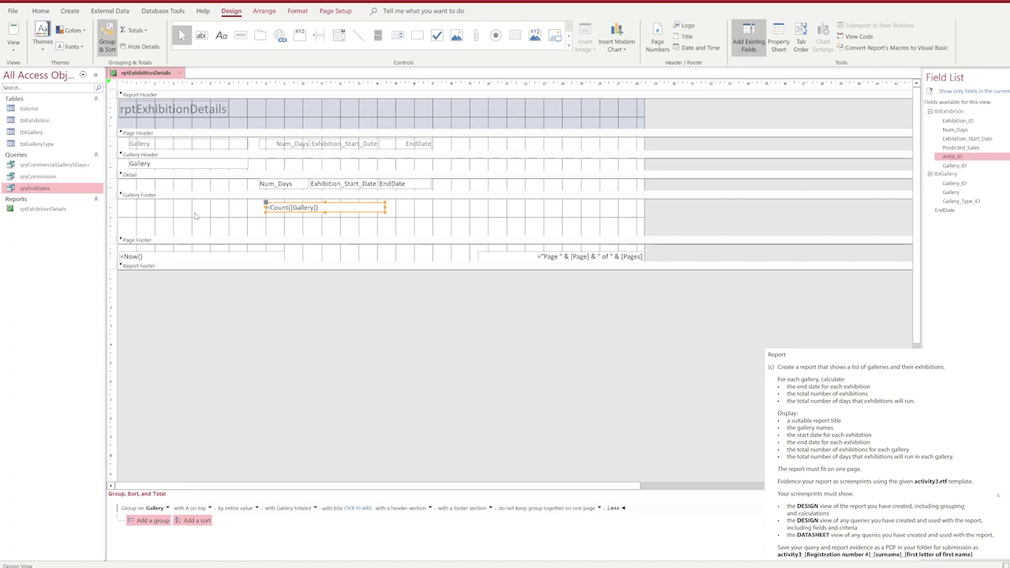
click(197, 216)
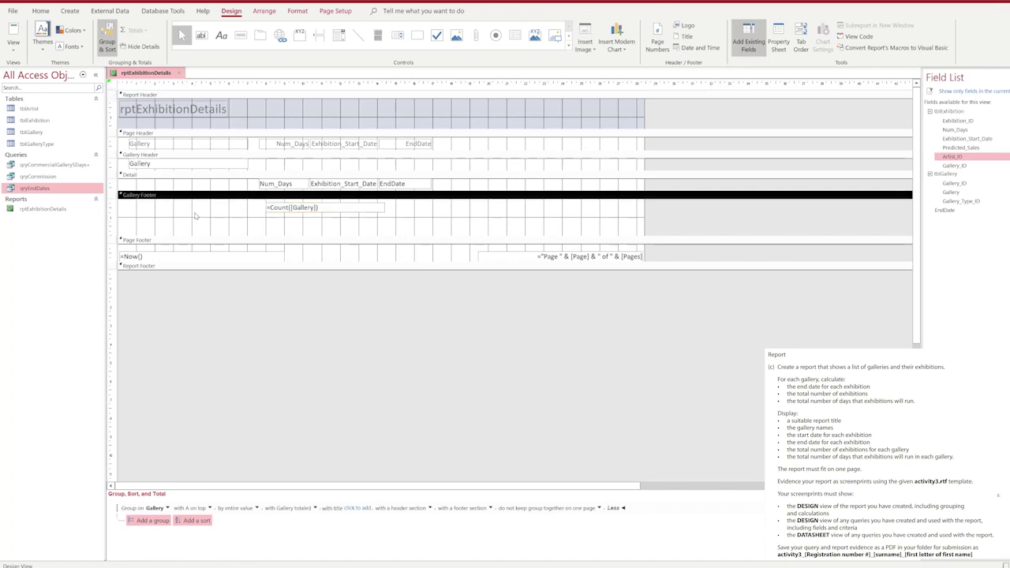
- Add the label "Number of Exhibitions at the Gallery" beside the count in the Gallery Footer
click(218, 38)
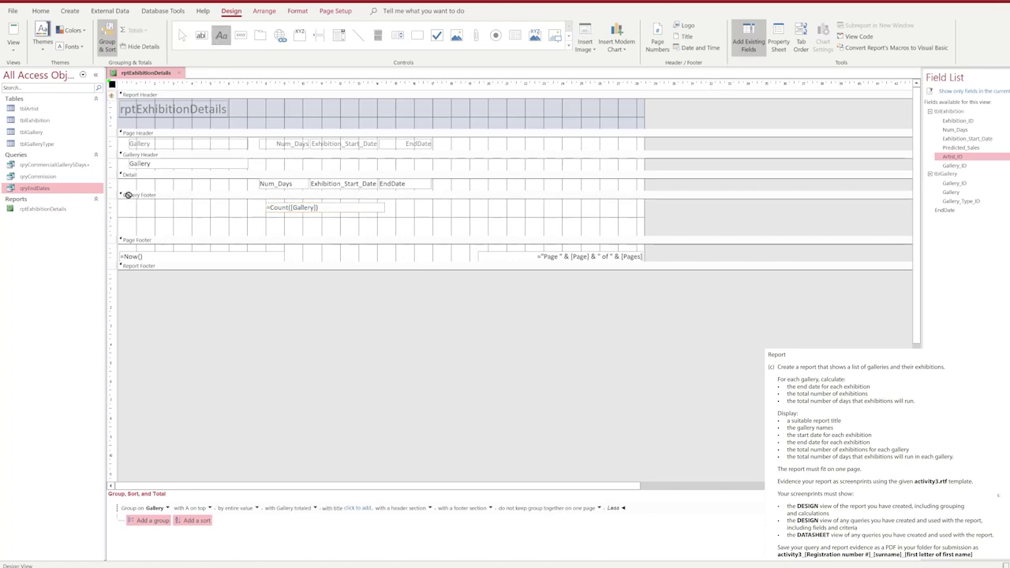
drag(122, 202, 253, 216)
text(Number of Exhibitions)
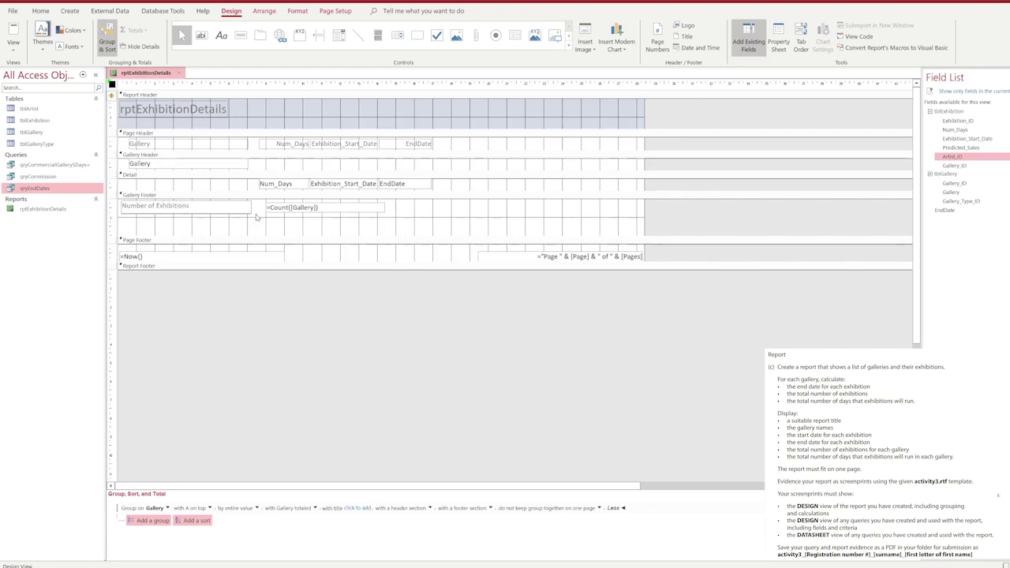
text(at the Gallery)
click(261, 227)
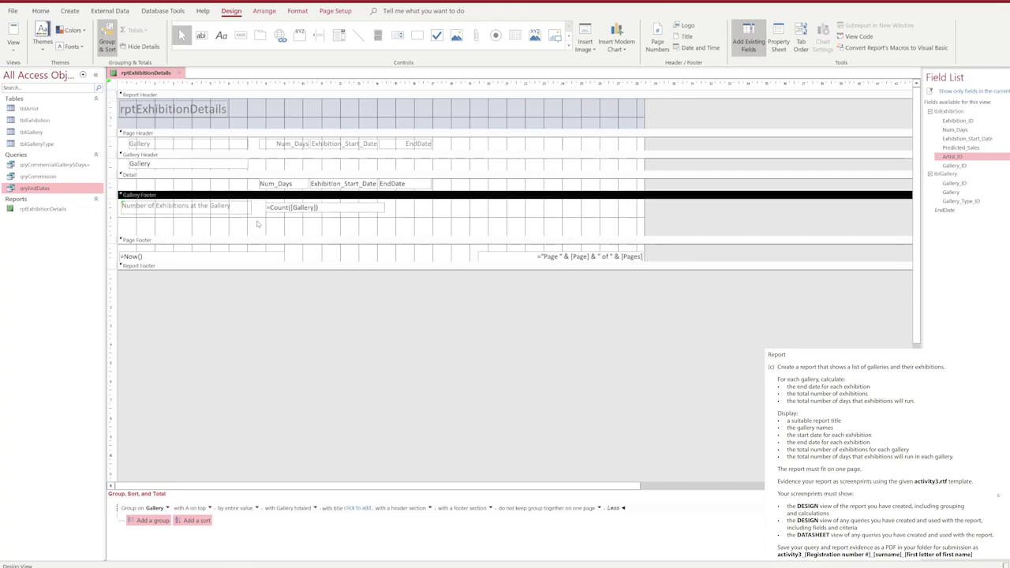
- View the report in Report View to check the exhibition counts, and return to Design View
click(14, 36)
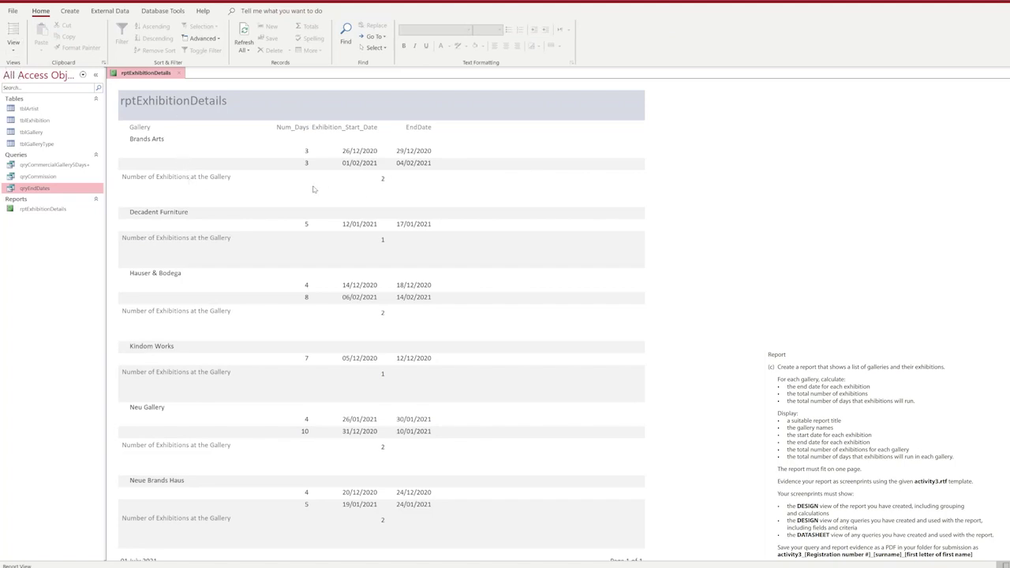
click(14, 49)
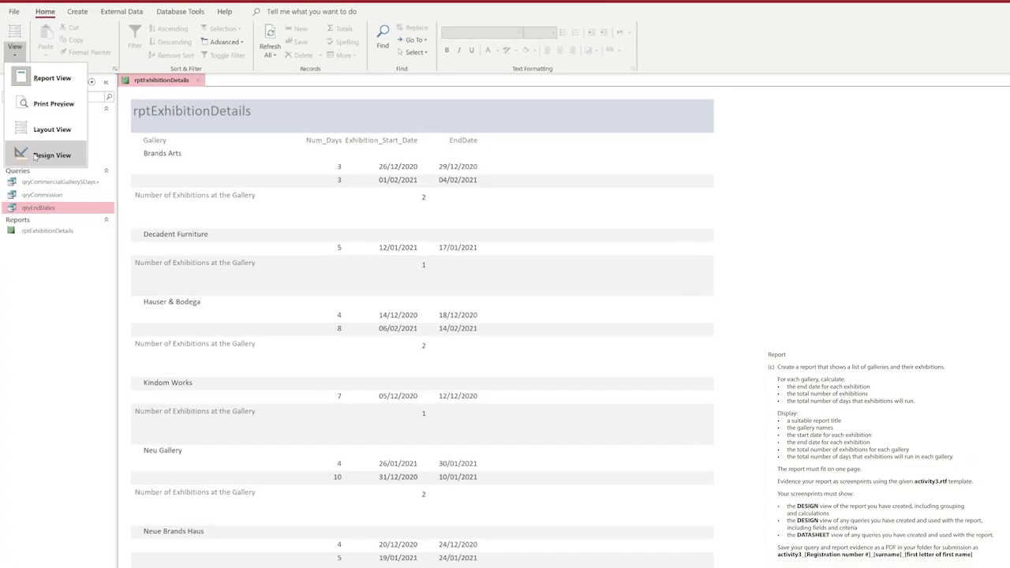
click(48, 155)
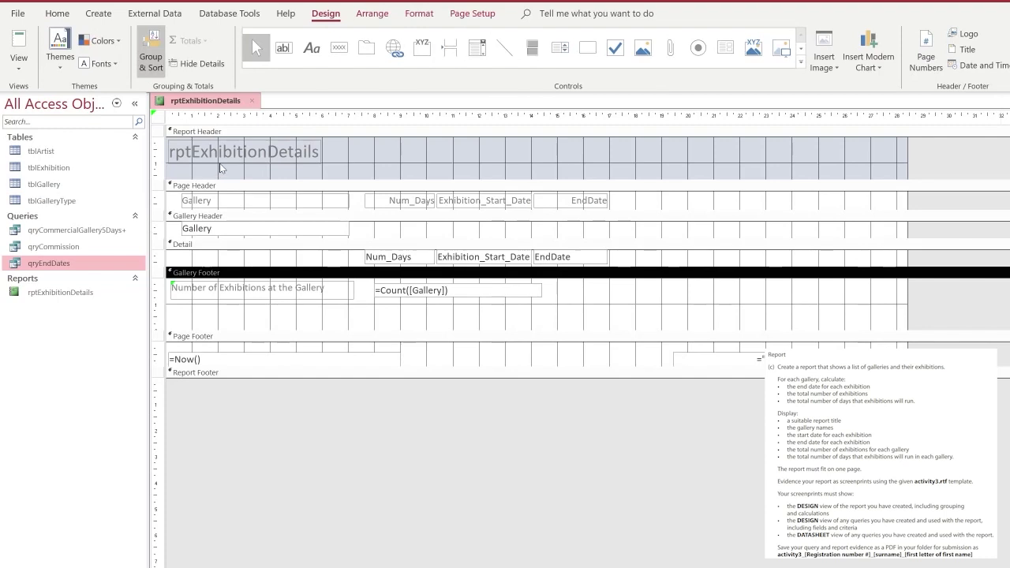
- Change the report header title to "Exhibition Details" and move it to the middle of the header
click(223, 160)
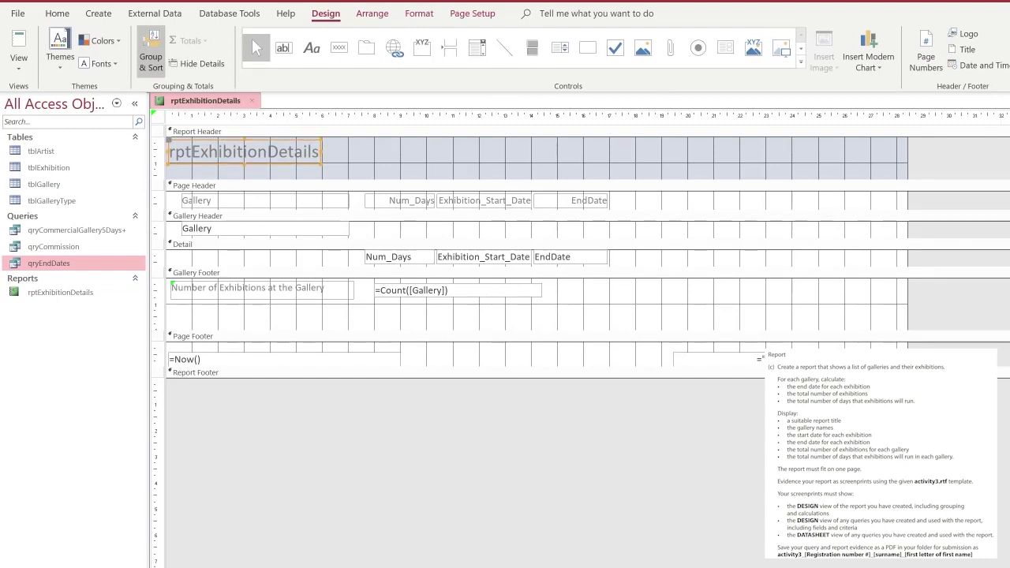
click(313, 152)
drag(313, 152, 153, 147)
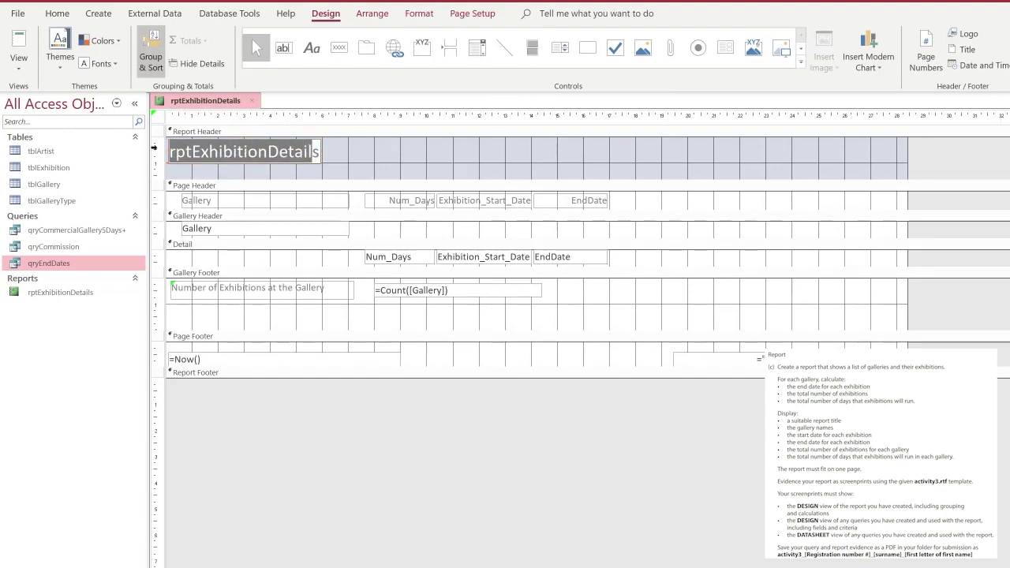
key(Delete)
key(Delete)
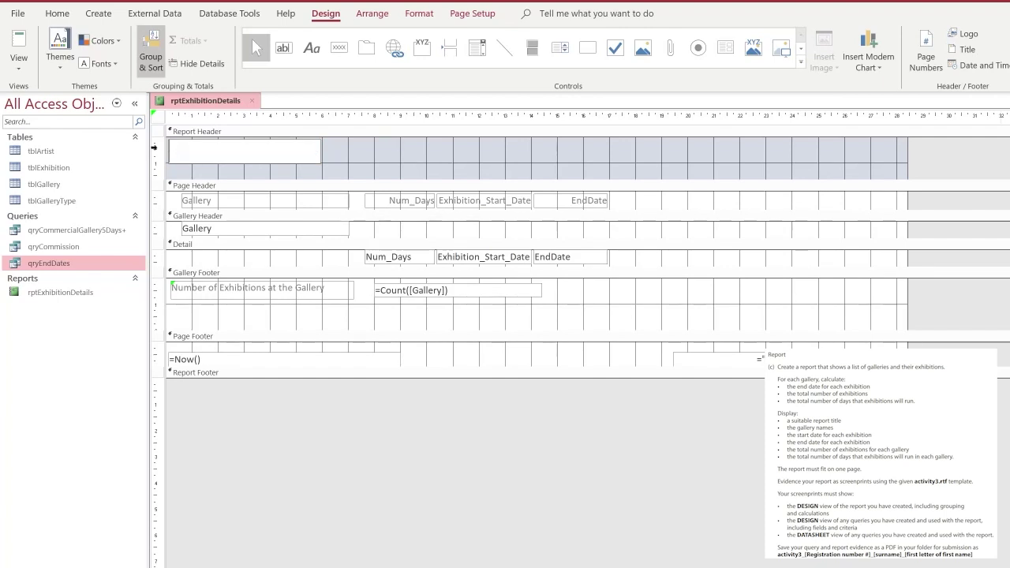
text(Exhibition)
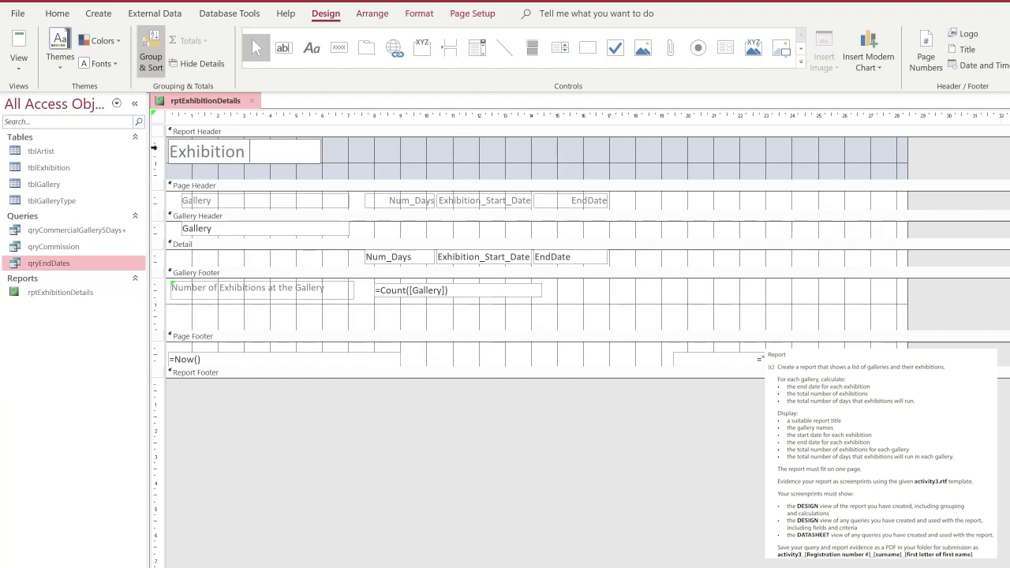
text( Details)
drag(254, 166, 547, 170)
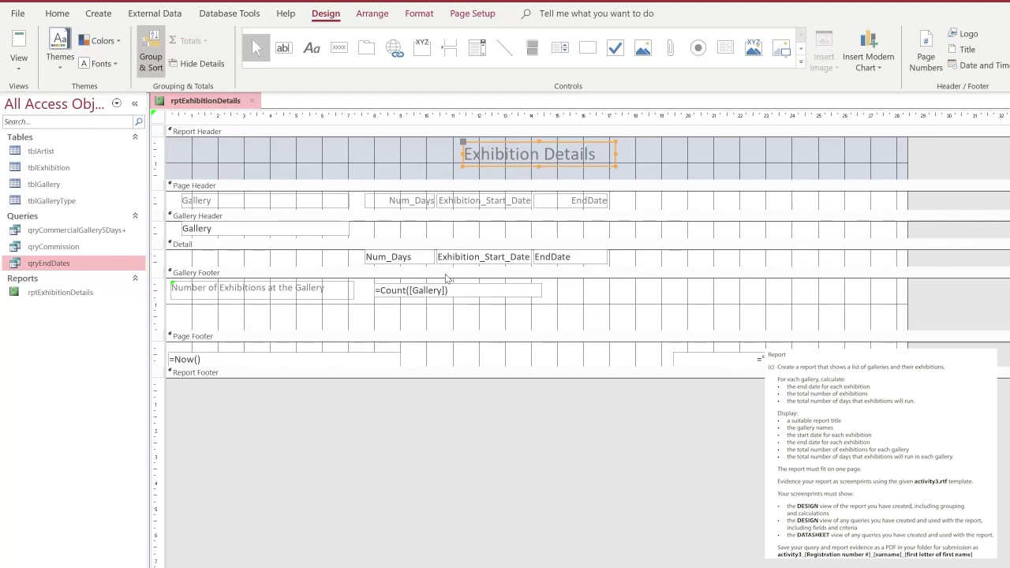
- Reword the Num_Days and Exhibition_Start_Date column headings as "Number of Days" and "Exhibition Start Date"
click(418, 202)
key(BackSpace)
text(ber )
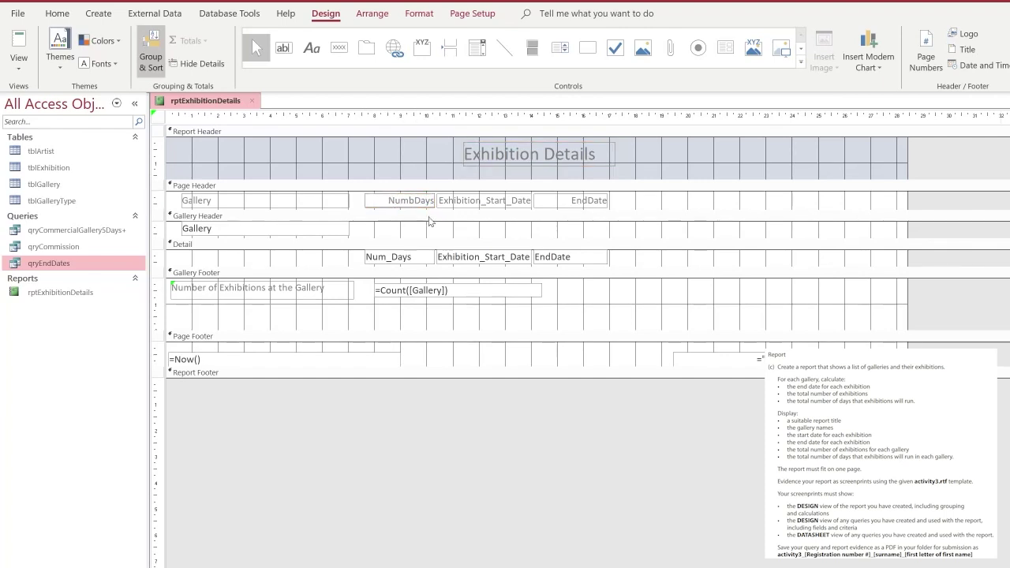
text(of)
click(487, 200)
click(478, 200)
key(BackSpace)
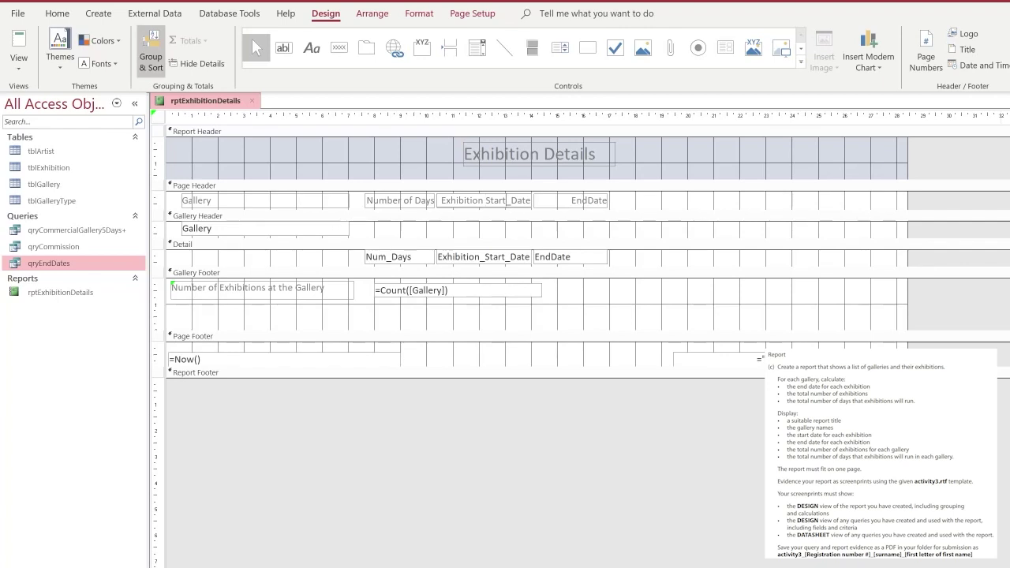
click(509, 201)
key(BackSpace)
- Reword the EndDate heading as "Exhibition End Date", shift it slightly right, and move the EndDate field beneath it
click(582, 199)
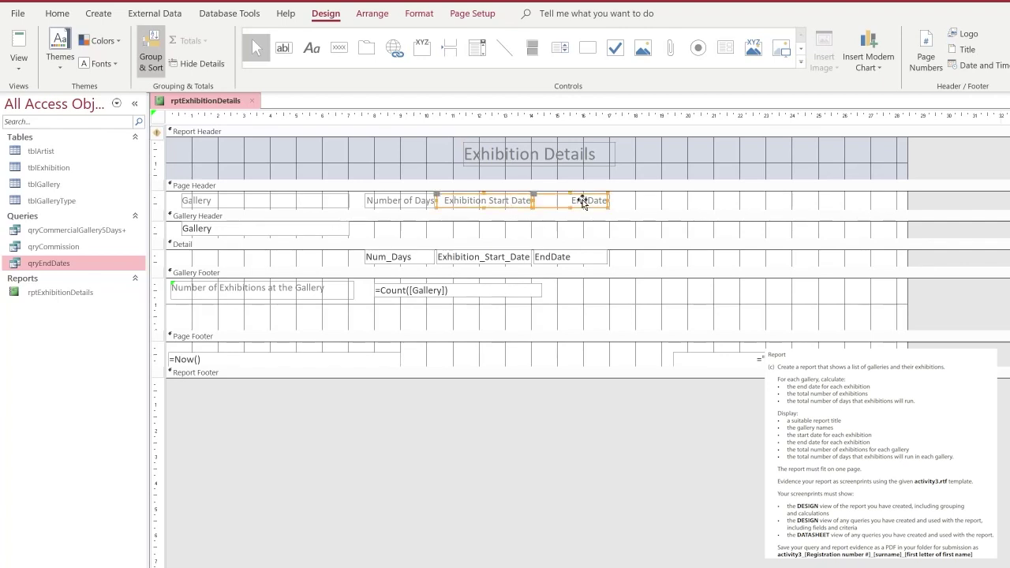
click(588, 200)
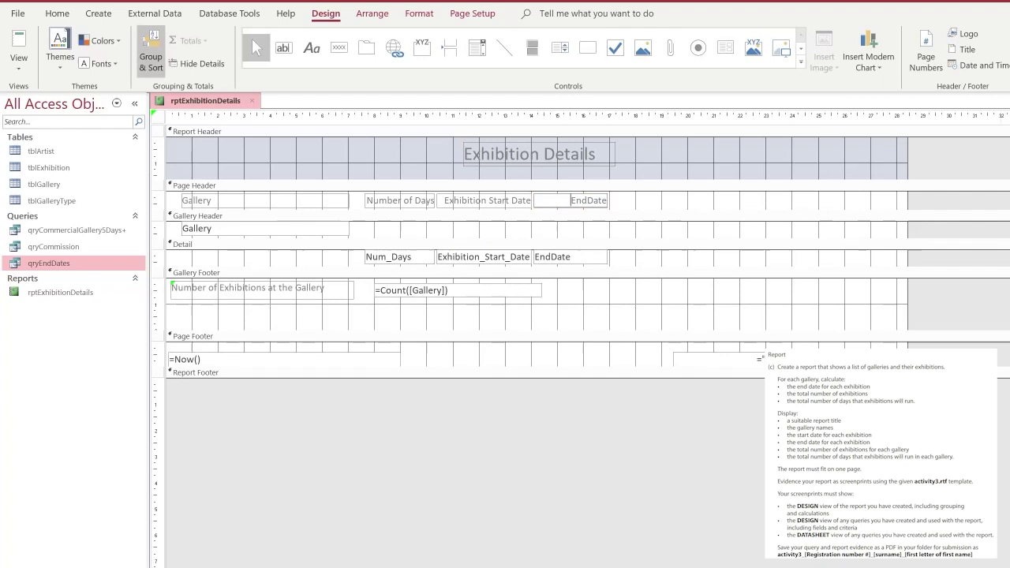
text(Exhibition)
key(Right)
key(Right)
key(Right)
click(613, 204)
click(582, 203)
drag(580, 208, 613, 194)
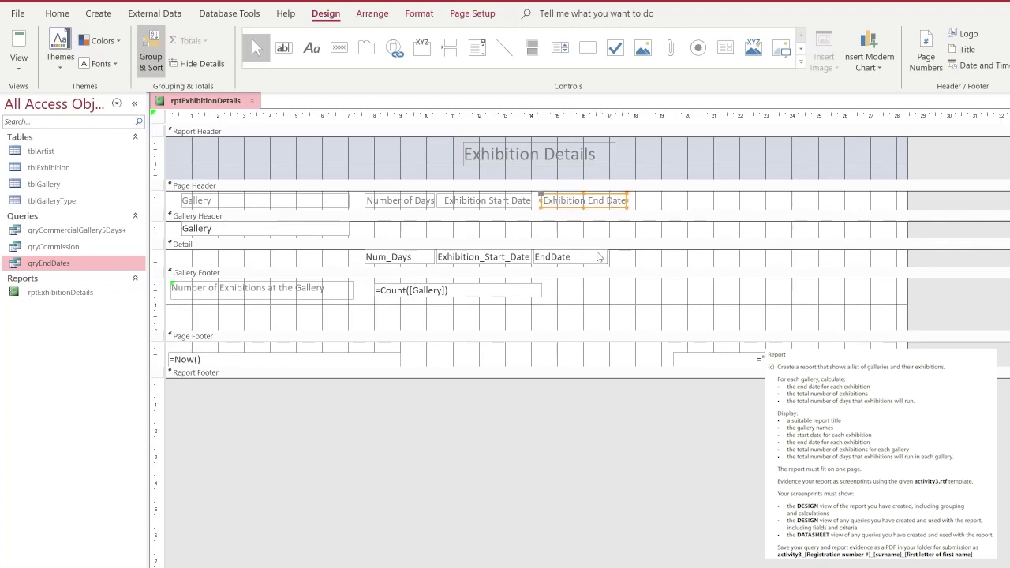
click(597, 261)
drag(597, 265, 607, 264)
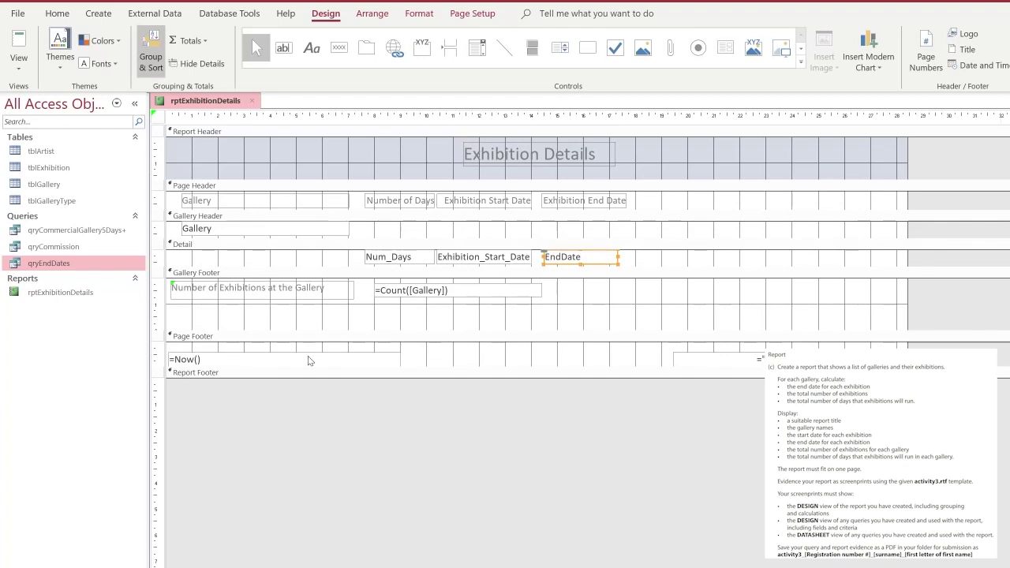
- Check the finished layout in Report View and close the report, saving the design changes
click(19, 43)
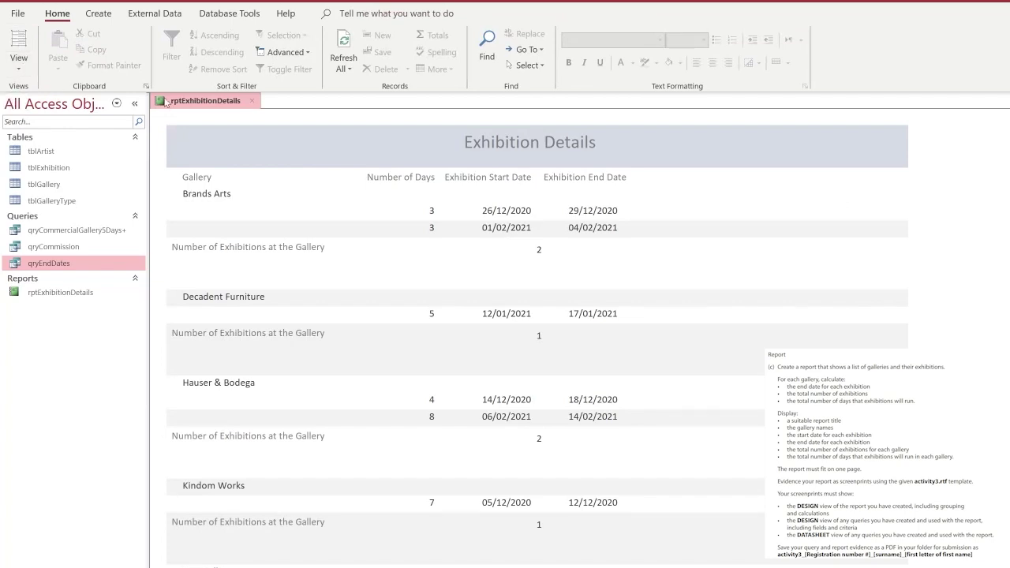
click(251, 102)
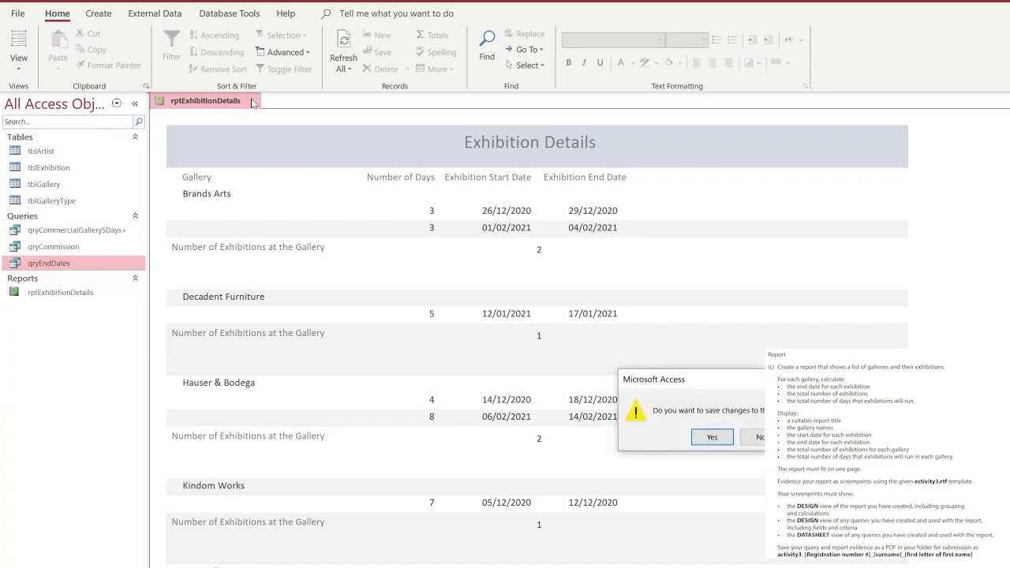
click(712, 438)
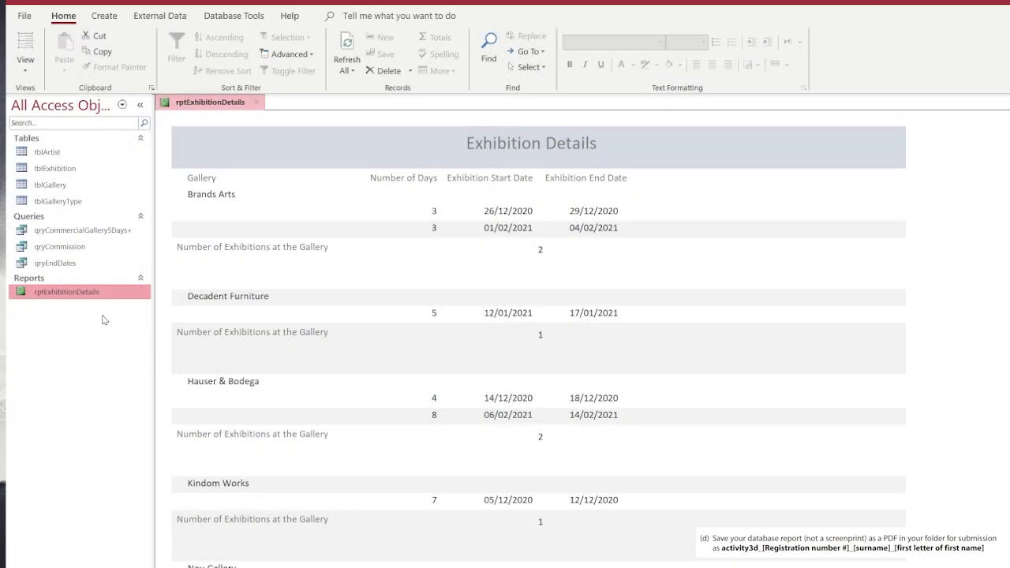
- Start a PDF export of the rptExhibitionDetails report
right_click(97, 295)
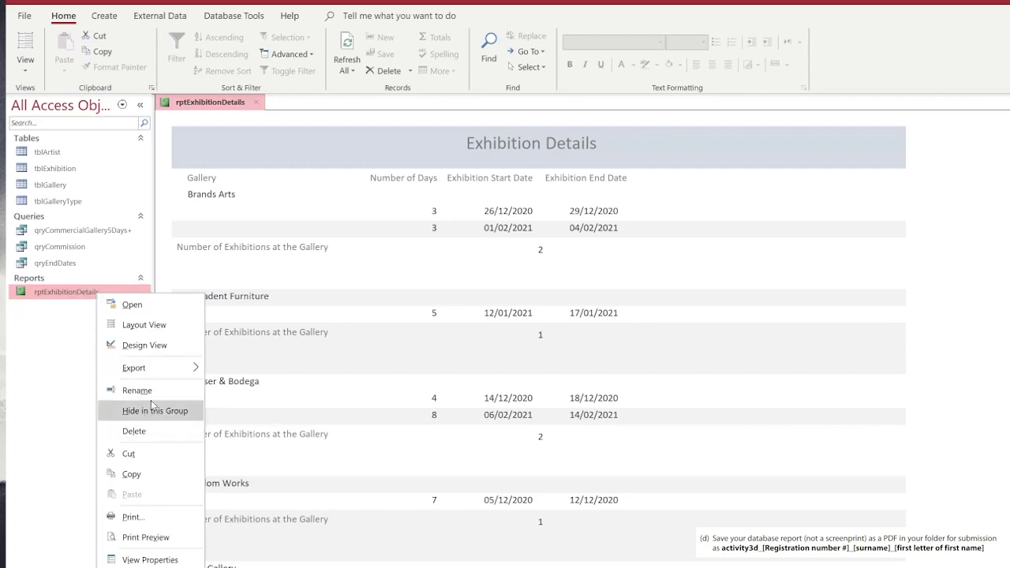
mouse_move(160, 377)
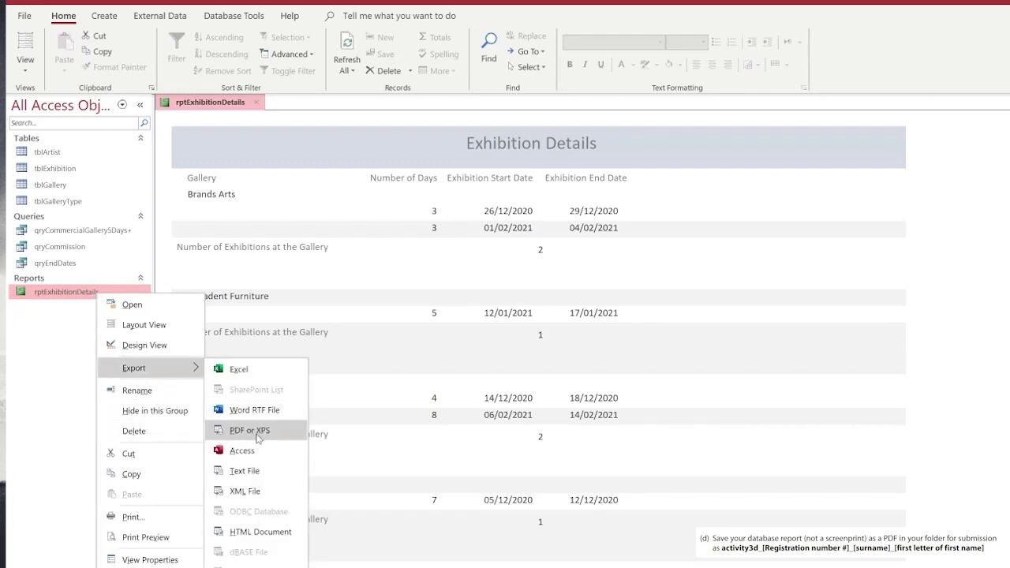
click(169, 17)
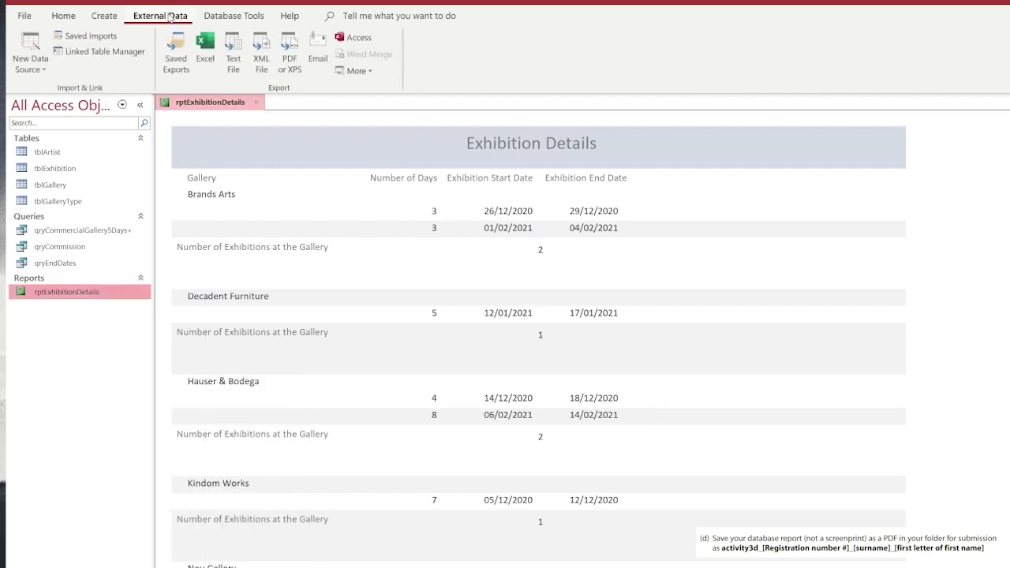
click(290, 61)
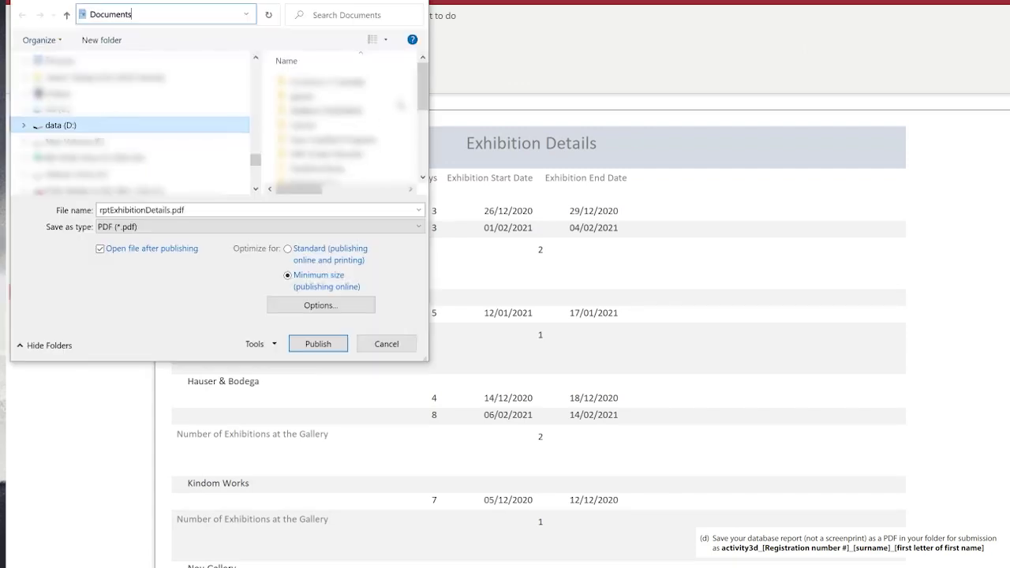
- Choose the task3 folder inside the database exam folder under Youtube vids on drive D: as the export destination
drag(422, 95, 421, 135)
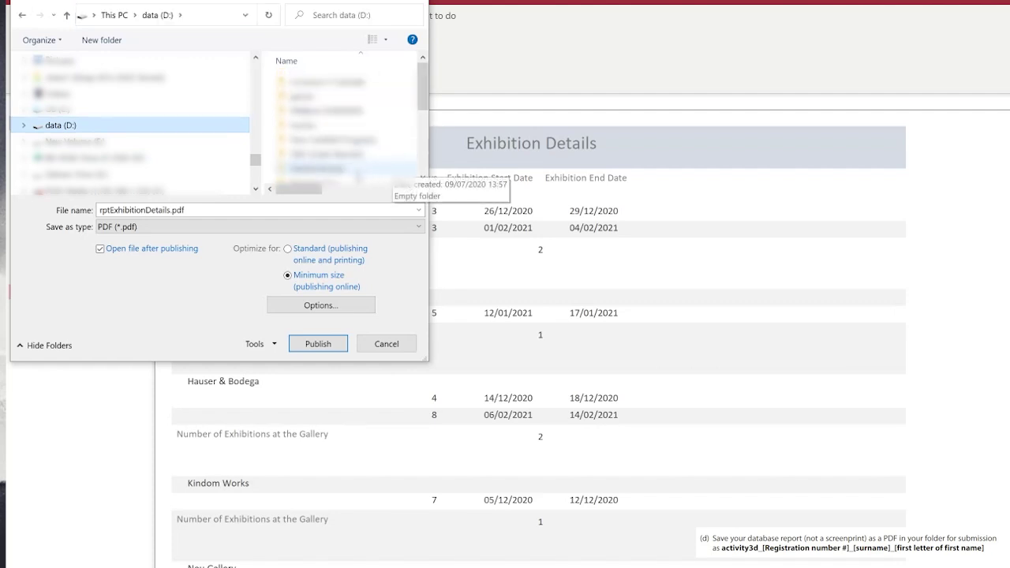
click(422, 163)
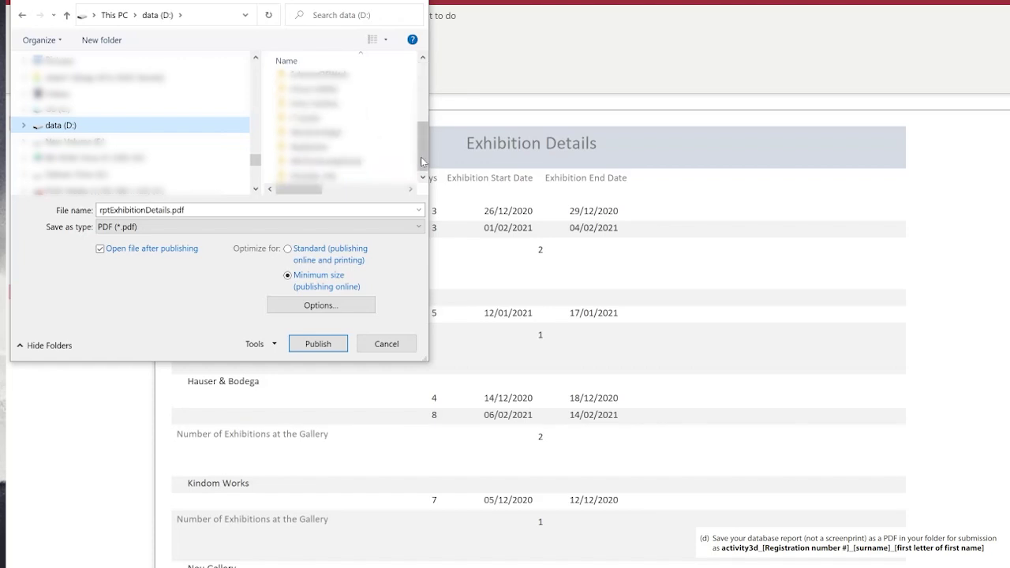
click(341, 177)
double_click(341, 177)
mouse_move(424, 89)
mouse_down()
mouse_move(414, 164)
mouse_move(410, 102)
mouse_up()
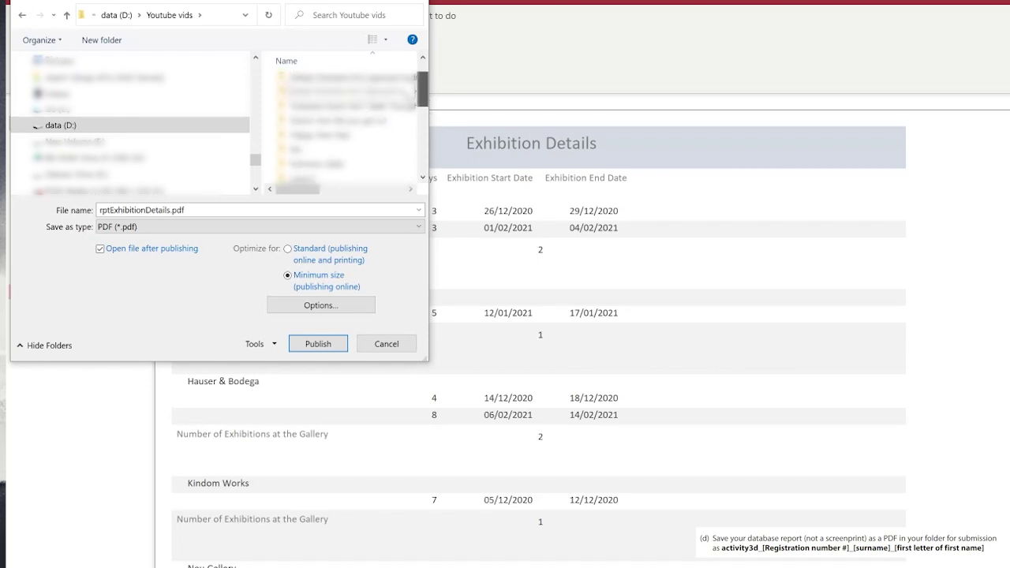
click(379, 104)
double_click(379, 104)
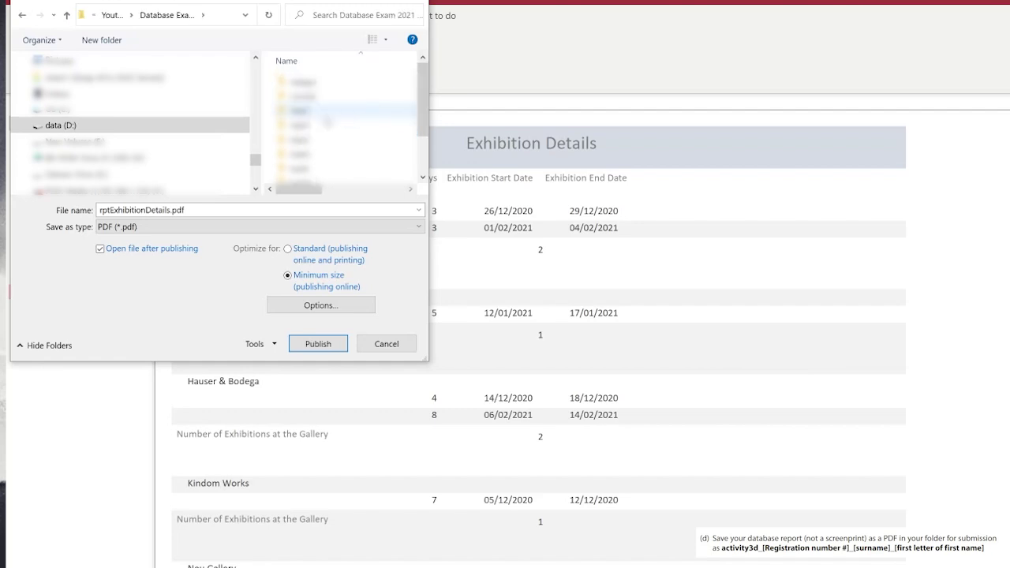
click(303, 140)
double_click(303, 141)
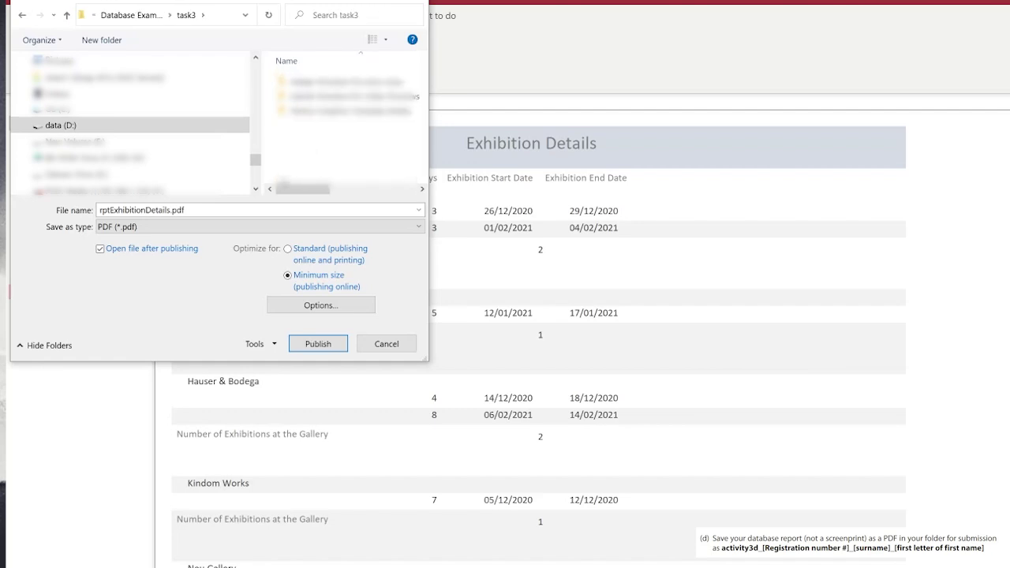
- Publish the report as rptExhibitionDetails.pdf at minimum size and open the file with Adobe Acrobat Reader DC
drag(186, 210, 98, 211)
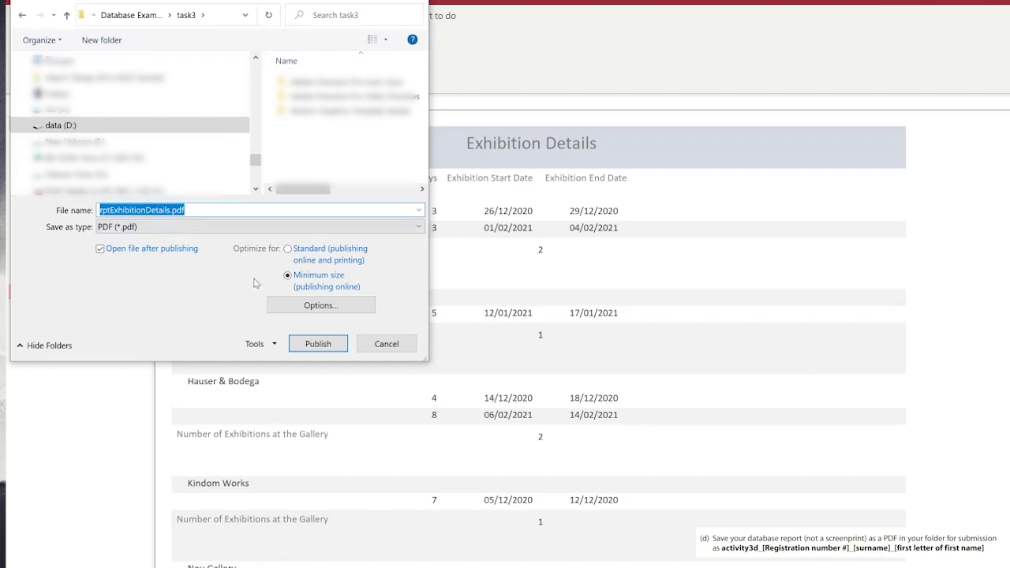
click(318, 344)
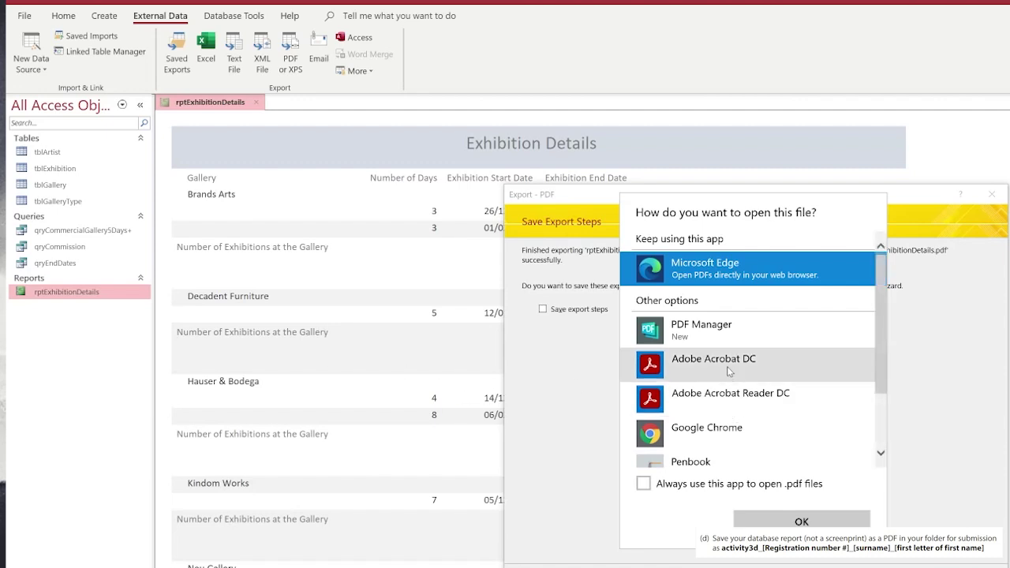
click(727, 393)
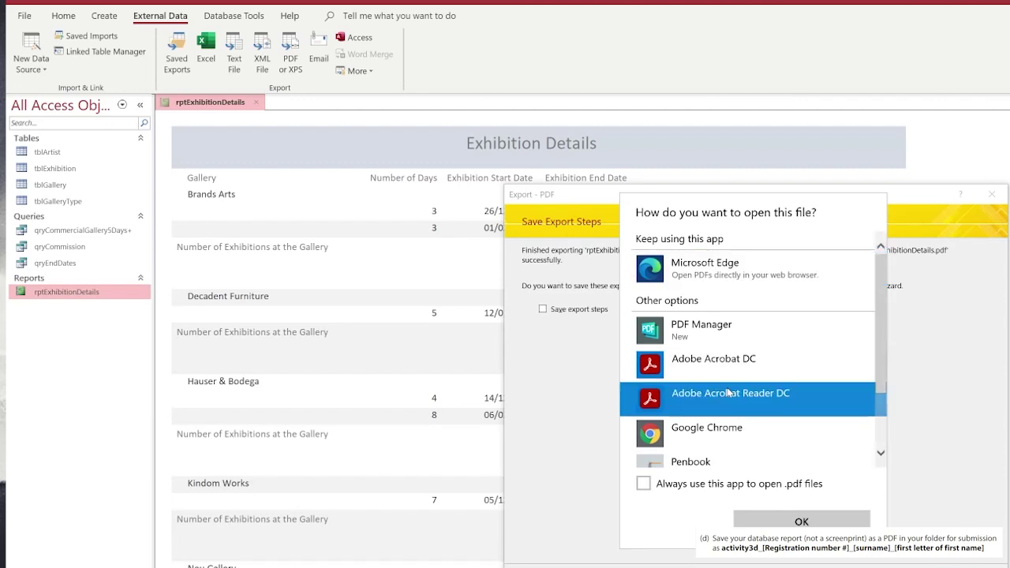
click(790, 523)
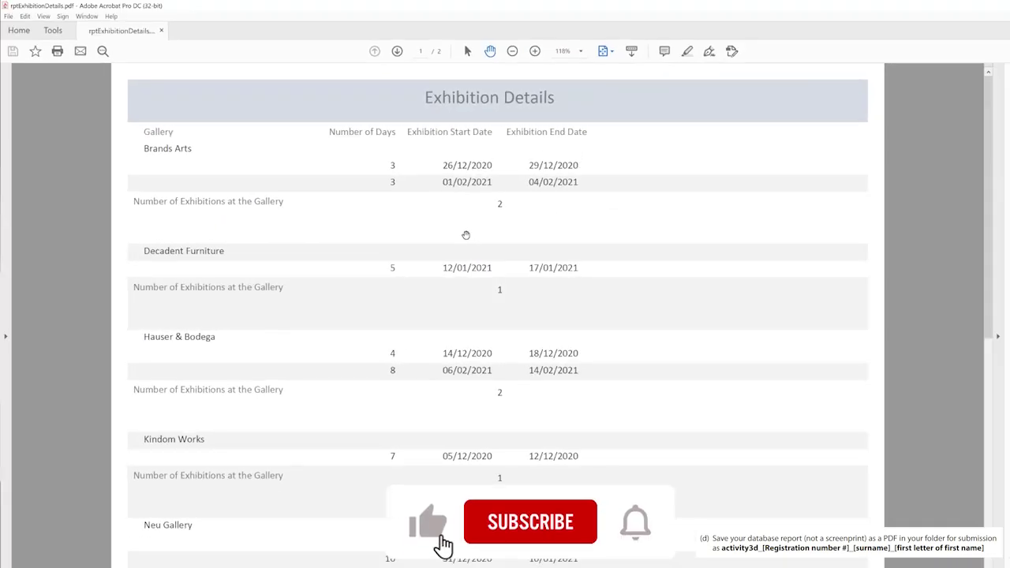
- Review both pages of the exported PDF, then return to Access and close the rptExhibitionDetails report
scroll(466, 235, down, 5)
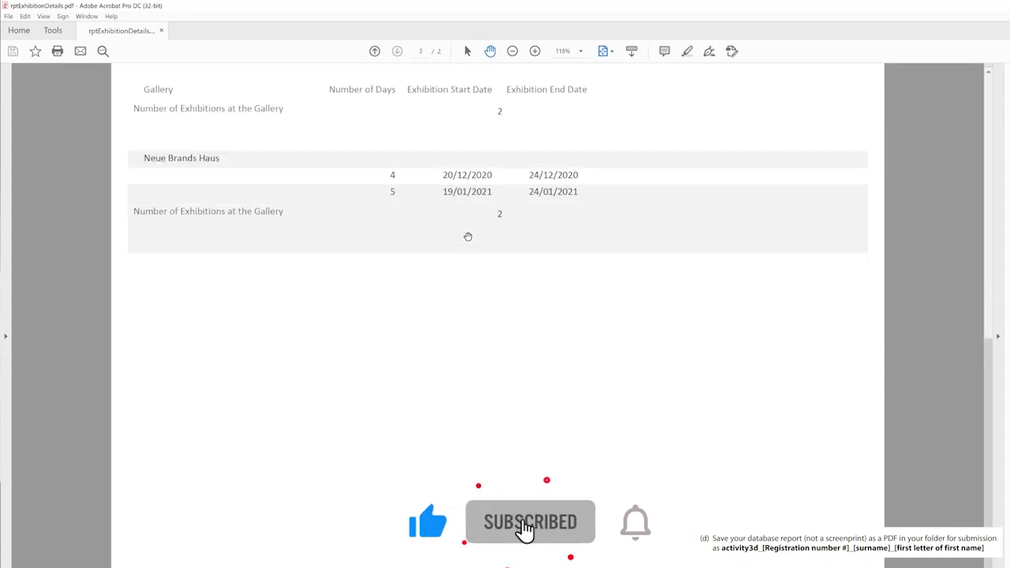
scroll(468, 237, up, 5)
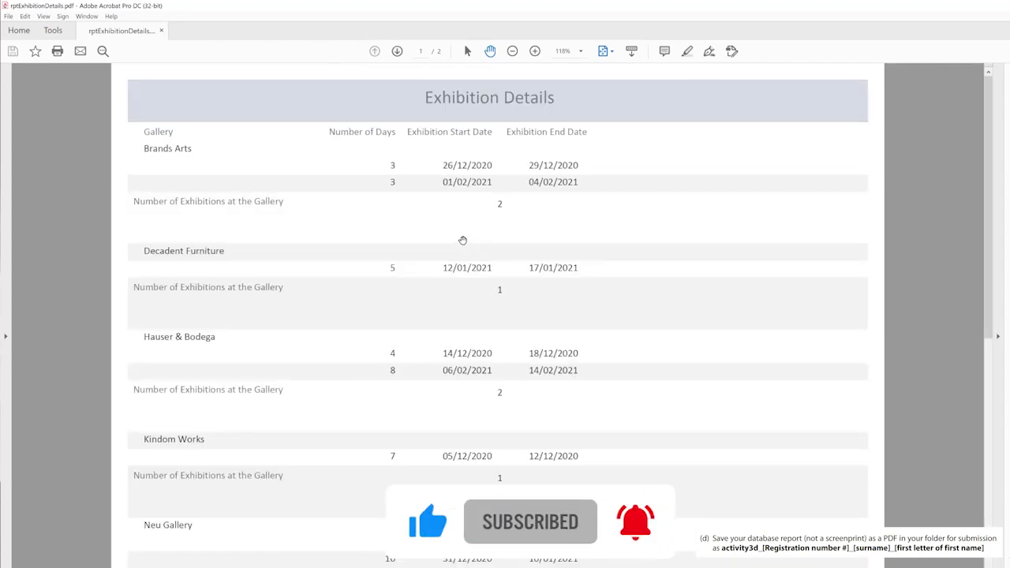
scroll(463, 240, down, 5)
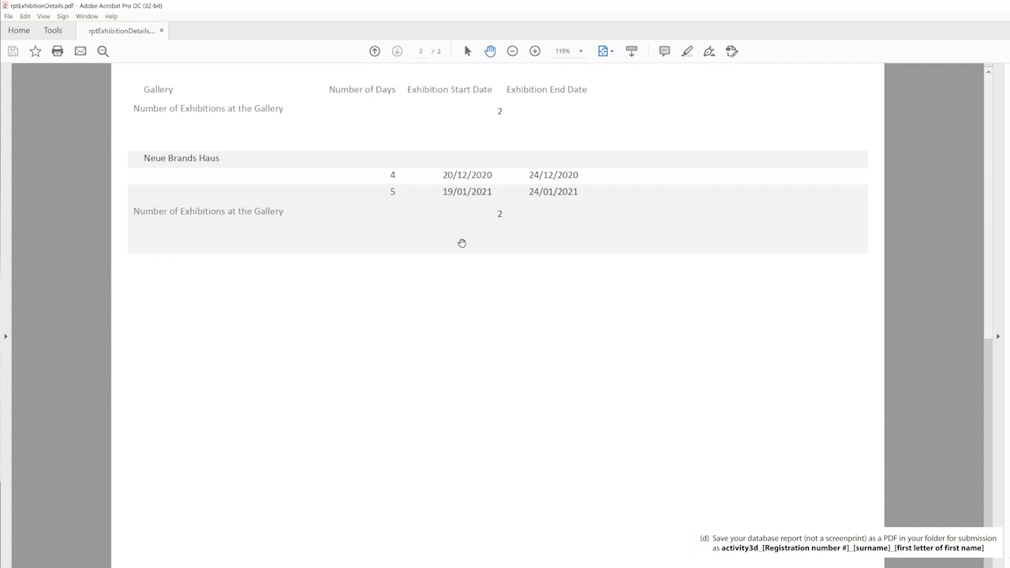
scroll(631, 368, up, 5)
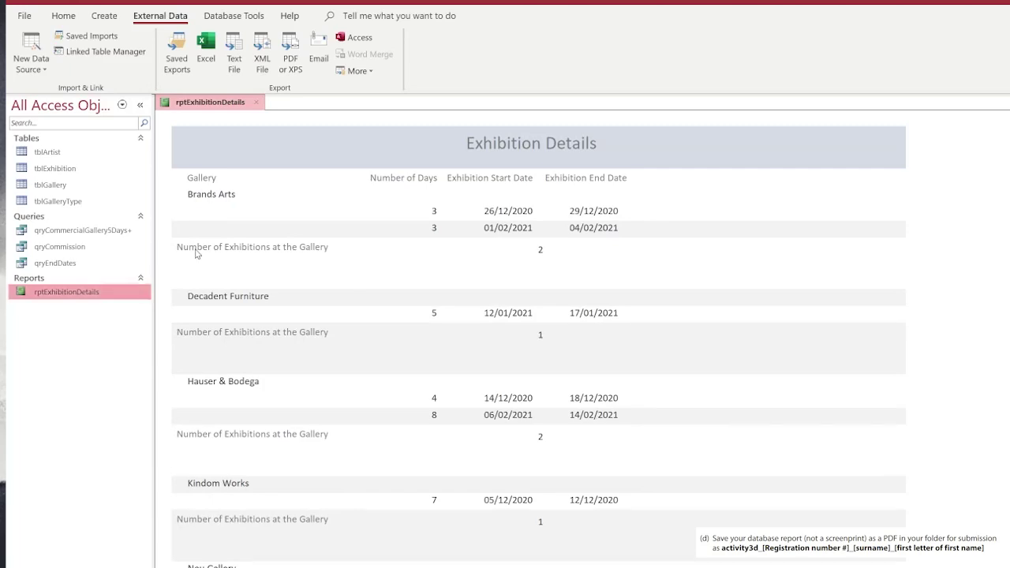
click(256, 105)
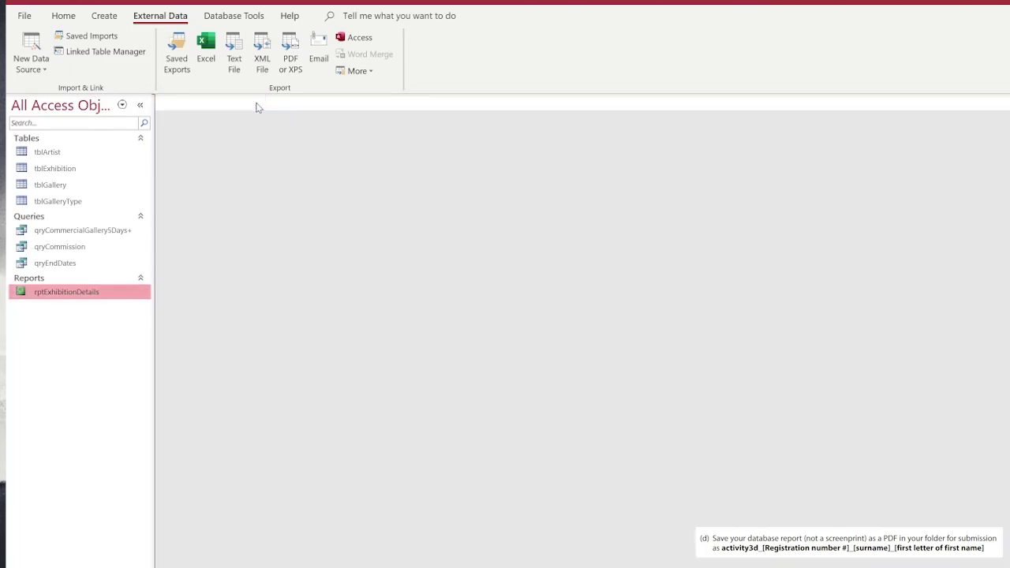